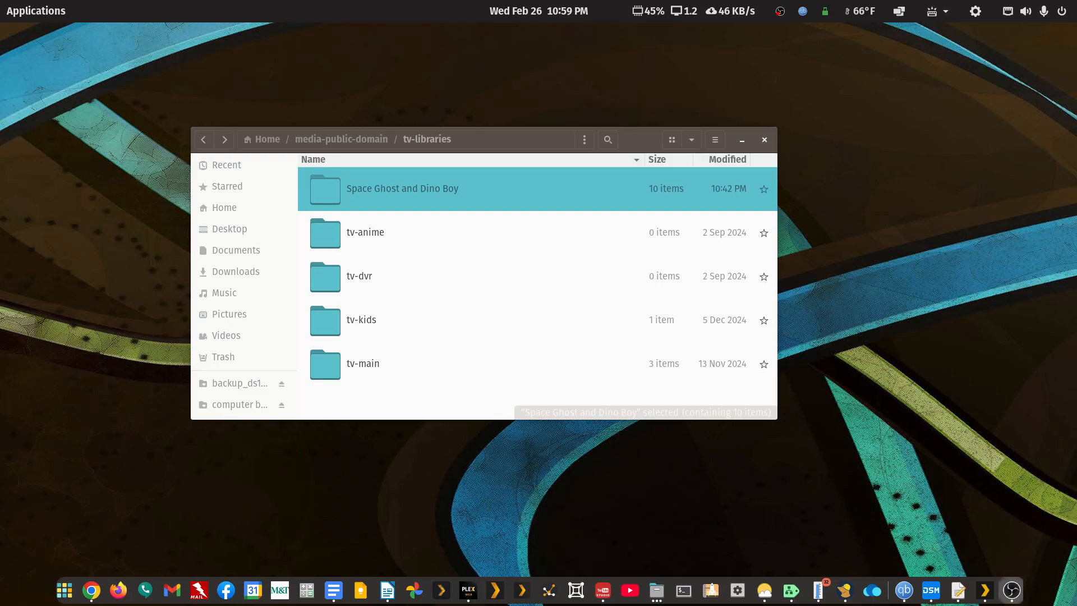
Step: Open the Space Ghost and Dino Boy folder and bring up the Plex Support article on naming TV show files
{"action": "double_click", "coordinate": [417, 191]}
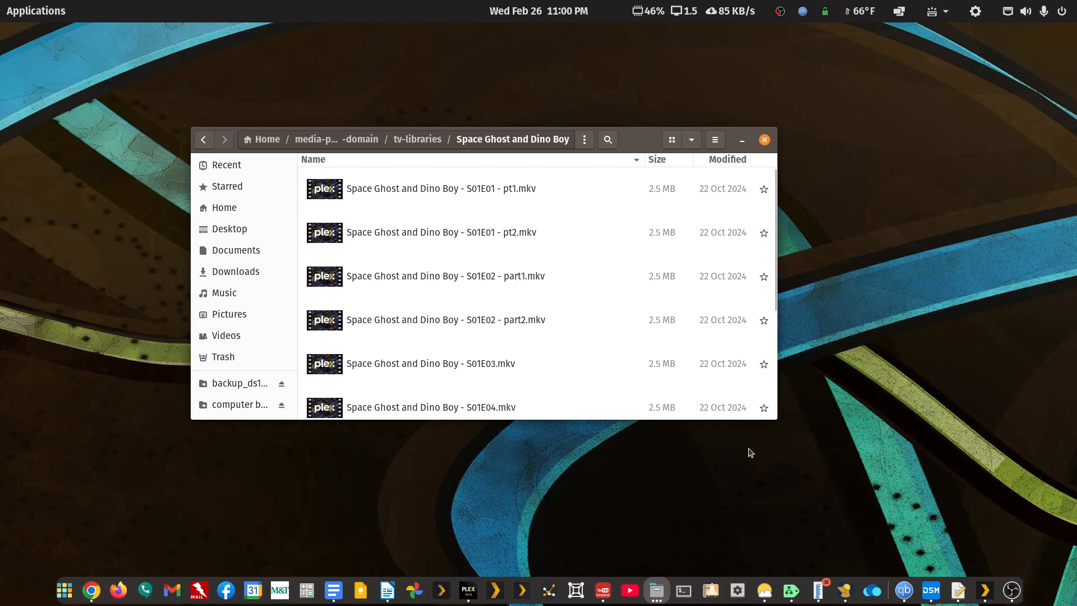
{"action": "left_click", "coordinate": [984, 590]}
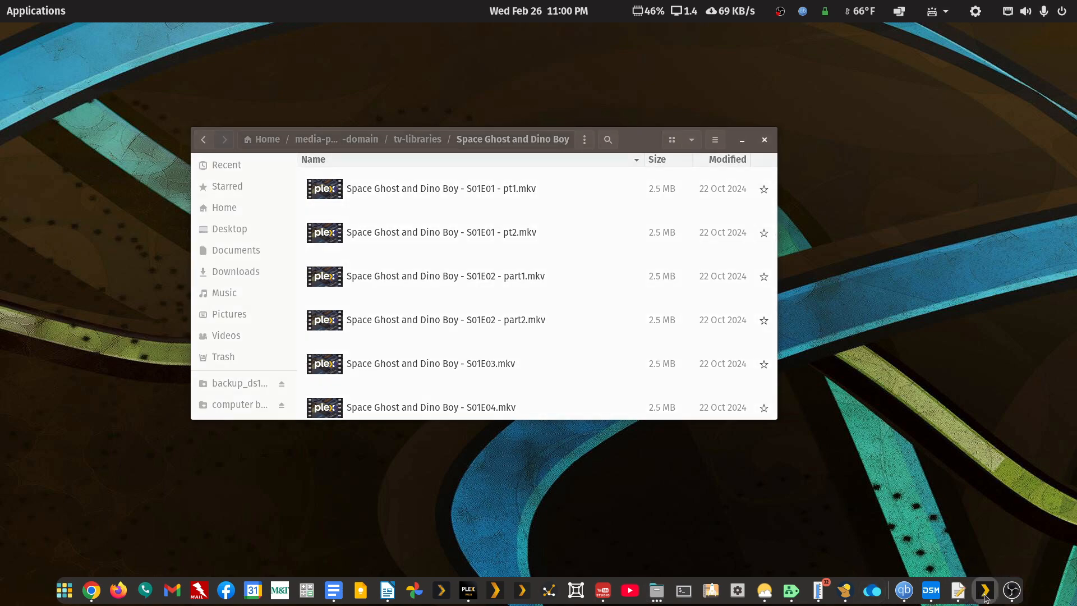
{"action": "left_click_drag", "start_coordinate": [1076, 141], "coordinate": [646, 54]}
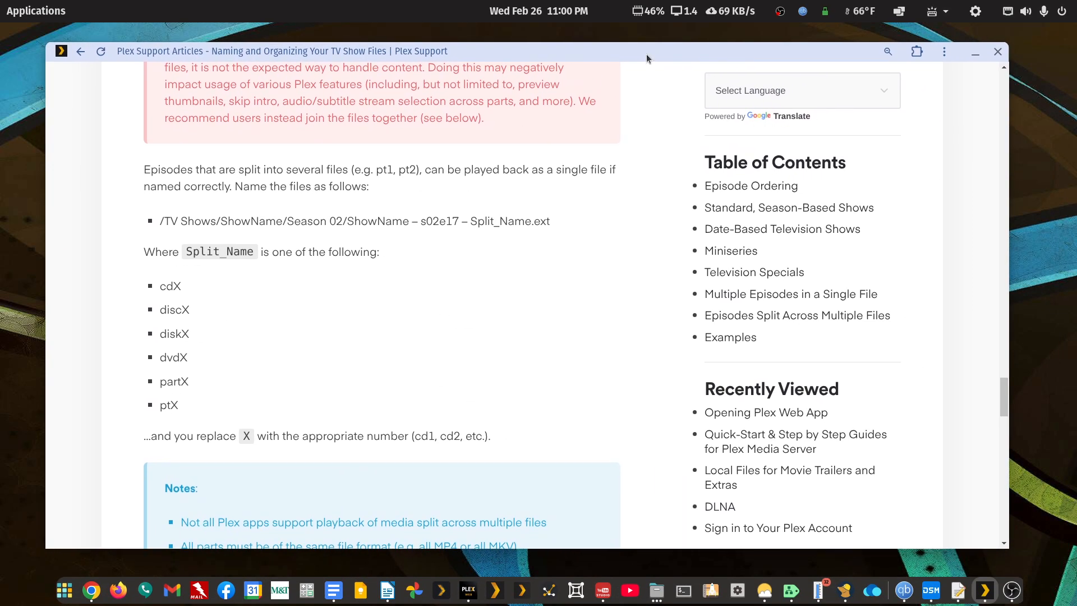
Step: Examine the Split_Name options from cdX to ptX in the article, highlighting them, and minimize the article window
{"action": "left_click_drag", "start_coordinate": [176, 409], "coordinate": [147, 290]}
{"action": "left_click", "coordinate": [238, 355]}
{"action": "left_click_drag", "start_coordinate": [178, 406], "coordinate": [162, 404]}
{"action": "left_click", "coordinate": [206, 403]}
{"action": "left_click_drag", "start_coordinate": [190, 380], "coordinate": [169, 382]}
{"action": "left_click_drag", "start_coordinate": [161, 286], "coordinate": [186, 385]}
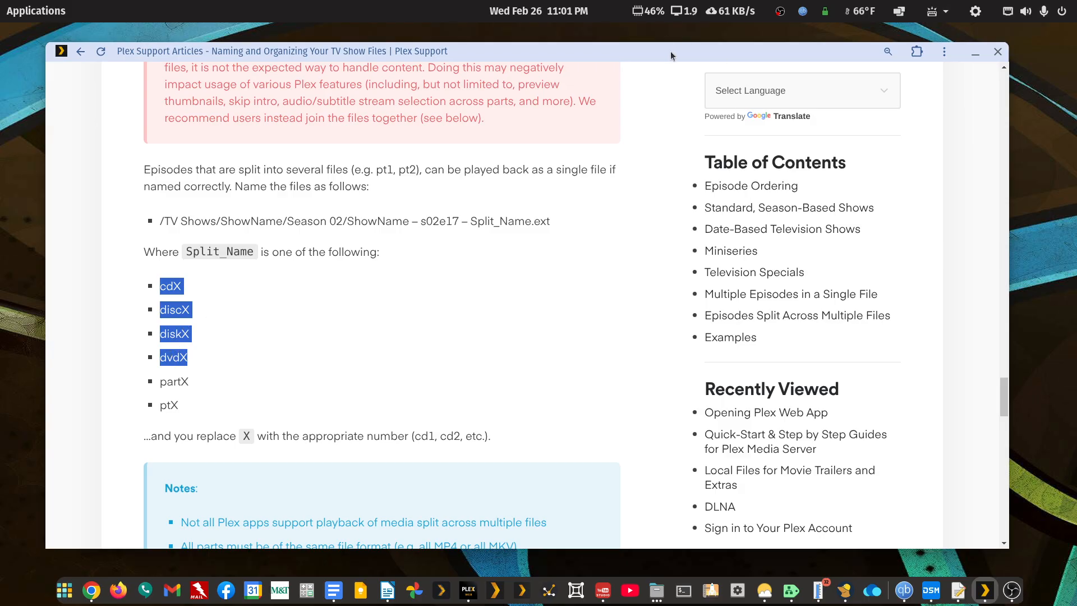
{"action": "left_click", "coordinate": [974, 53]}
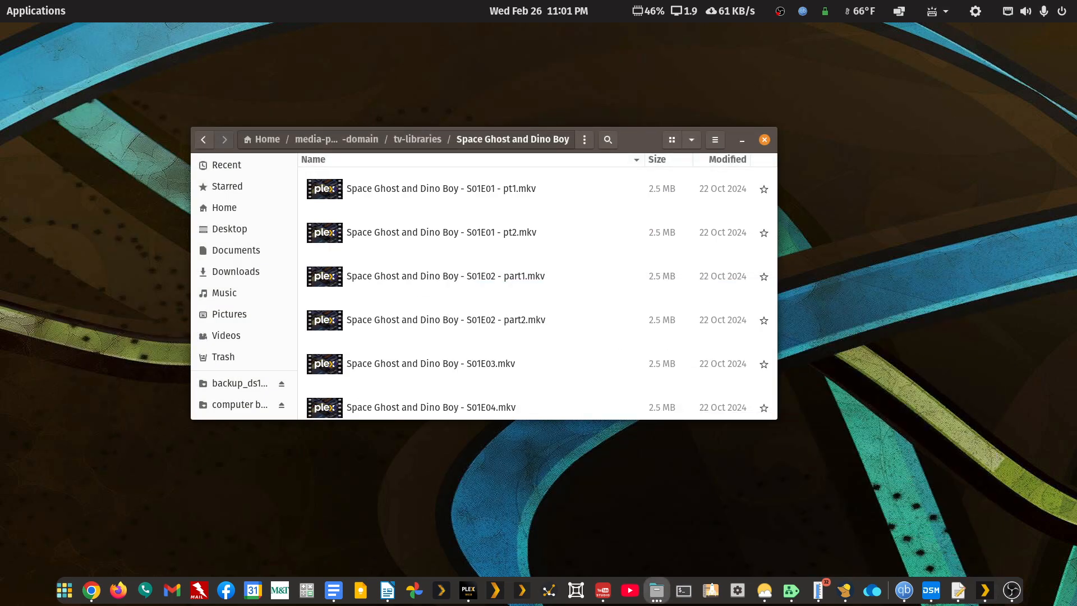
Step: Switch to the LibreOffice Writer notes, maximize the window and highlight the suggested { fn.match(/pt[0-9]/) } expression
{"action": "left_click_drag", "start_coordinate": [1076, 306], "coordinate": [475, 72]}
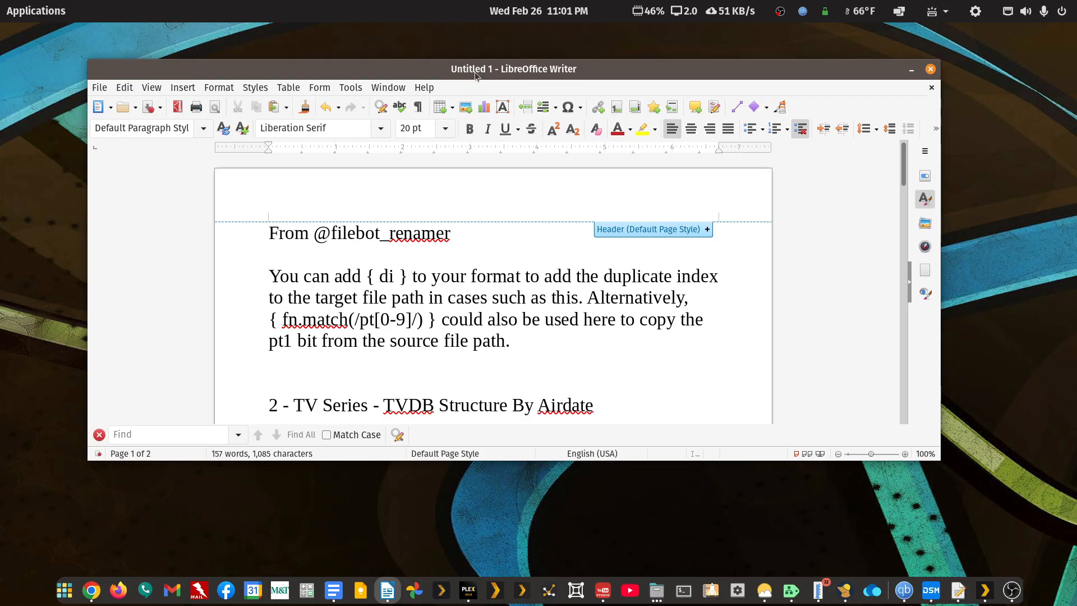
{"action": "double_click", "coordinate": [474, 72]}
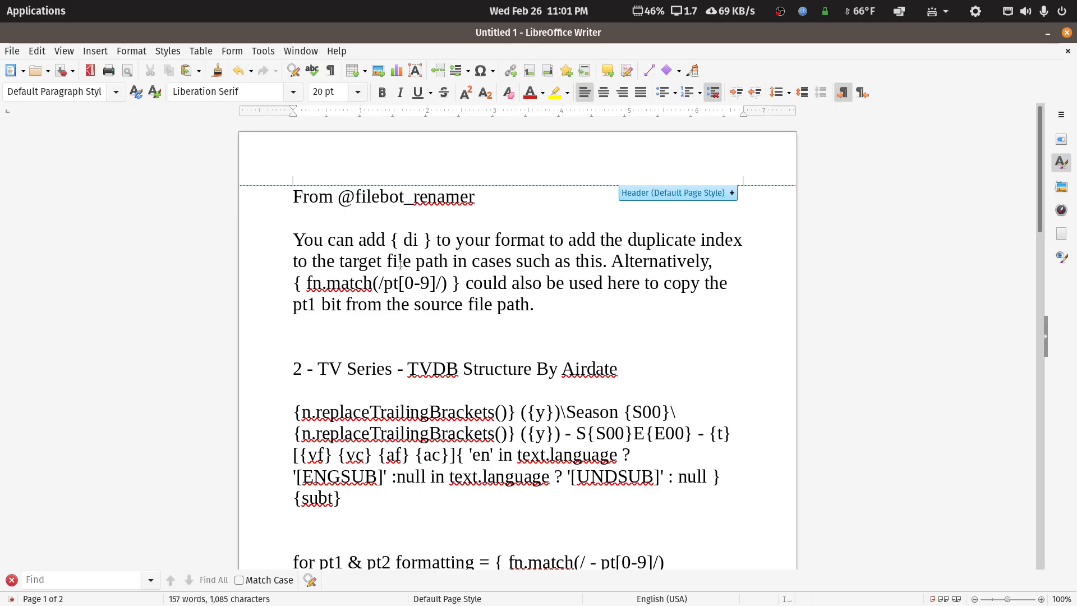
{"action": "left_click_drag", "start_coordinate": [292, 284], "coordinate": [459, 282]}
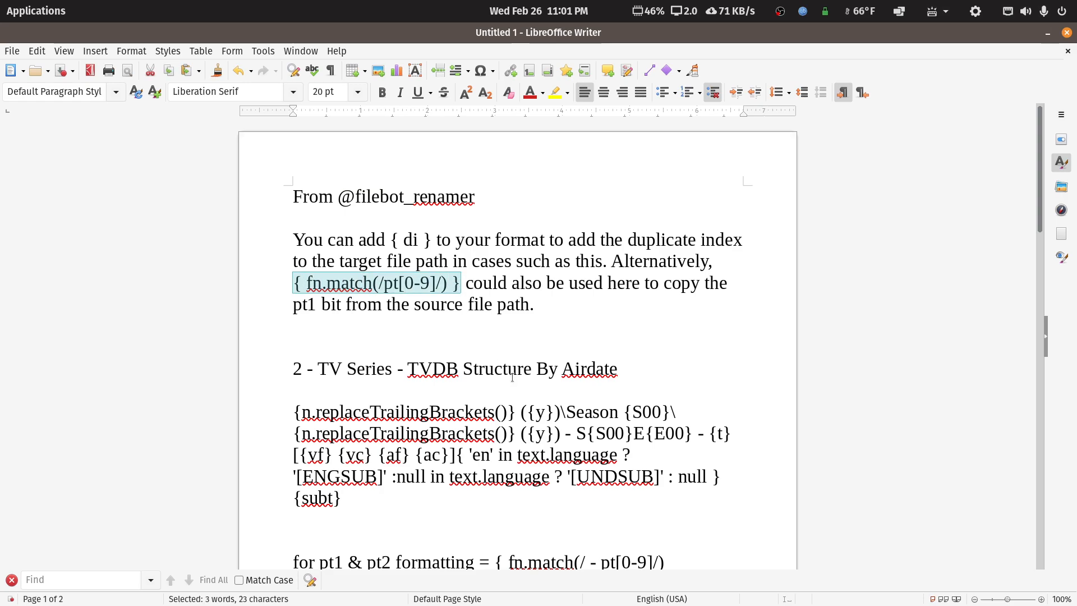
Step: Return to the Plex article and examine the file naming pattern under Episodes Split Across Multiple Files, then minimize it
{"action": "mouse_move", "coordinate": [492, 604]}
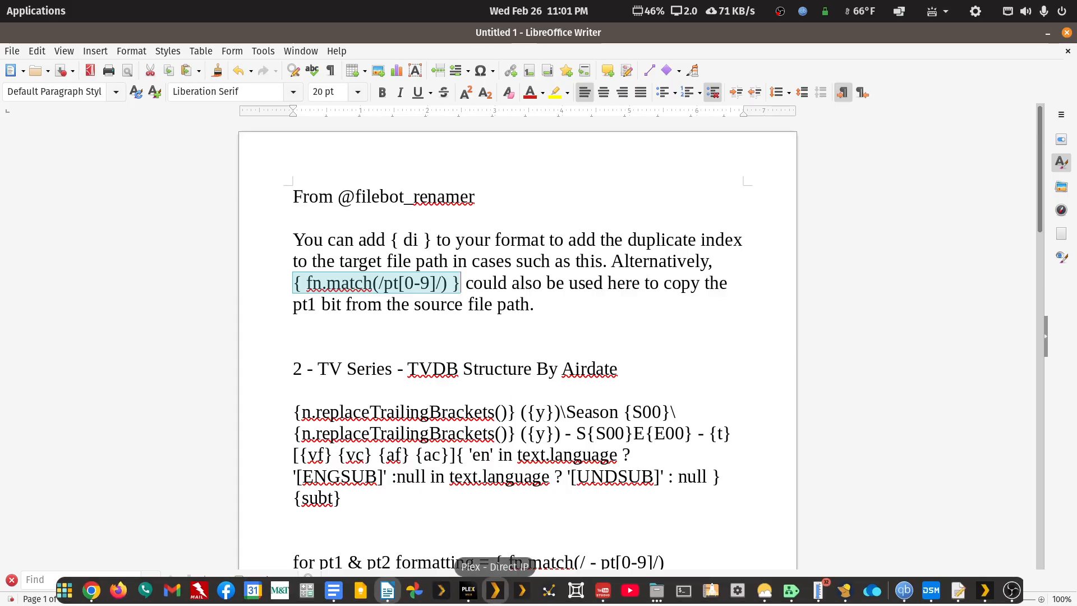
{"action": "left_click", "coordinate": [984, 590]}
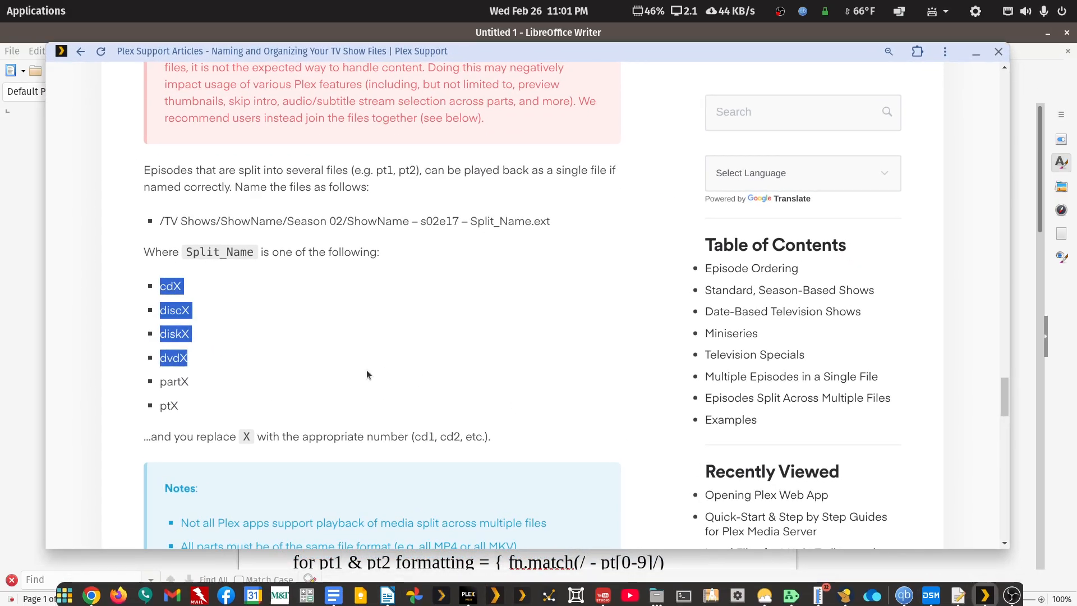
{"action": "scroll", "coordinate": [366, 375], "scroll_direction": "up", "scroll_amount": 3}
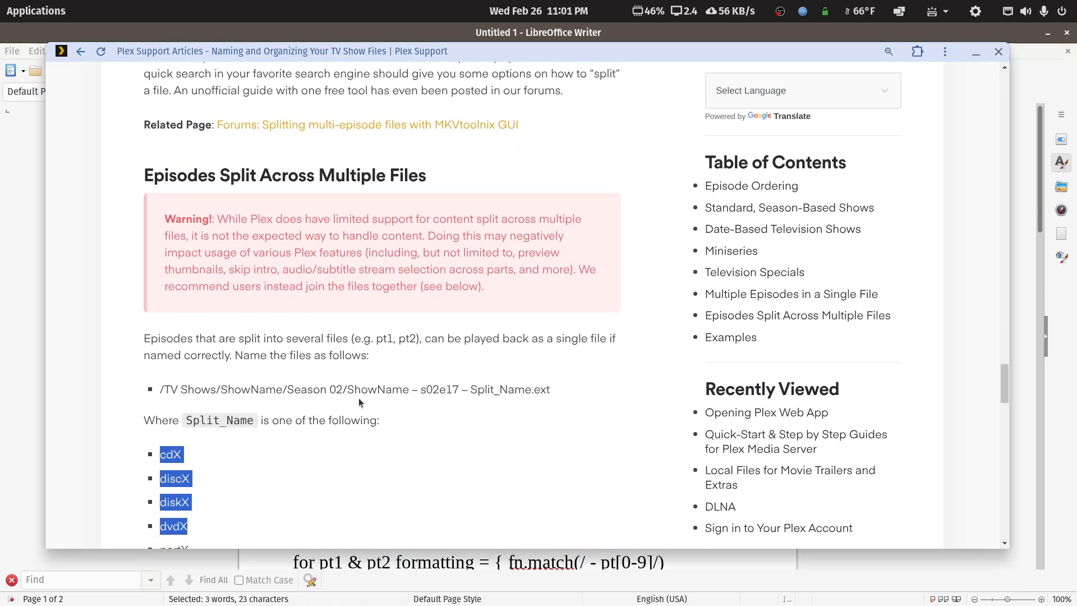
{"action": "left_click_drag", "start_coordinate": [347, 389], "coordinate": [526, 392]}
{"action": "left_click", "coordinate": [409, 389]}
{"action": "left_click", "coordinate": [459, 389]}
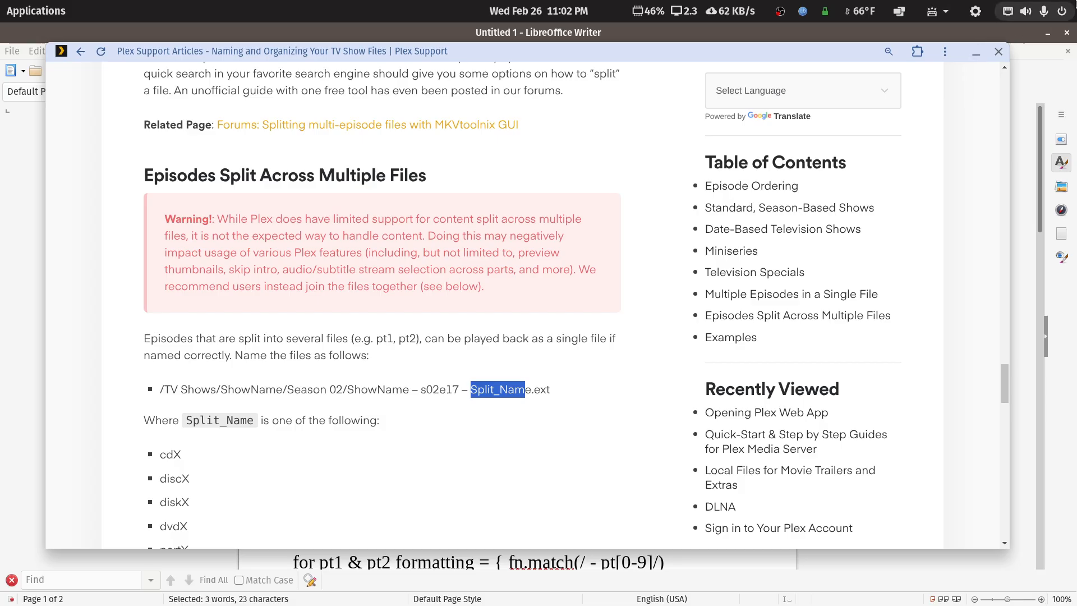
{"action": "left_click", "coordinate": [974, 55]}
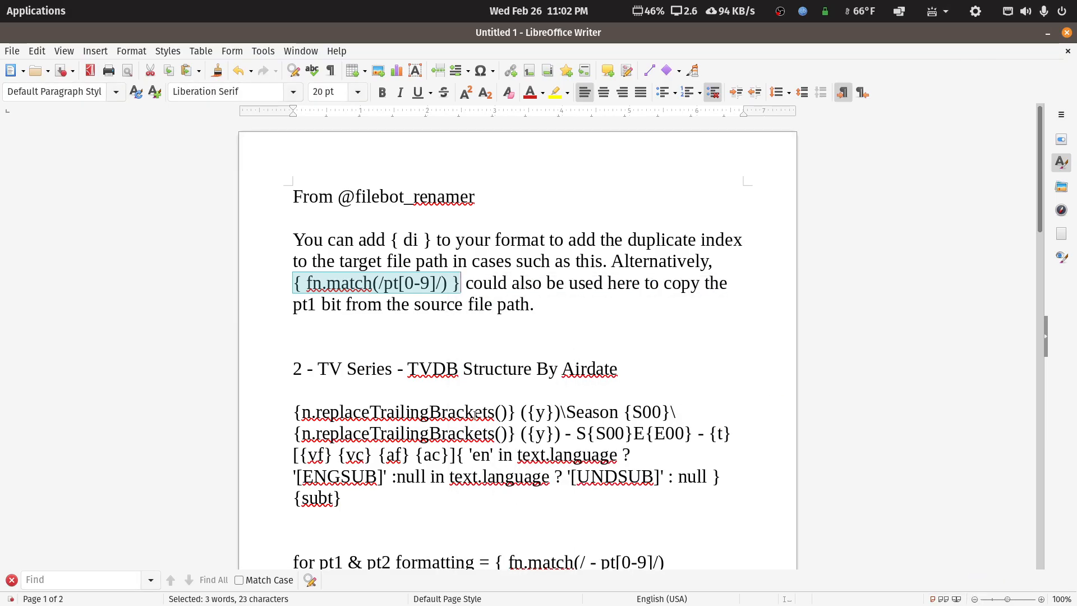
Step: Highlight the whole format expression under "2 - TV Series - TVDB Structure By Airdate" in the notes, then clear the selection
{"action": "scroll", "coordinate": [475, 414], "scroll_direction": "down", "scroll_amount": 3}
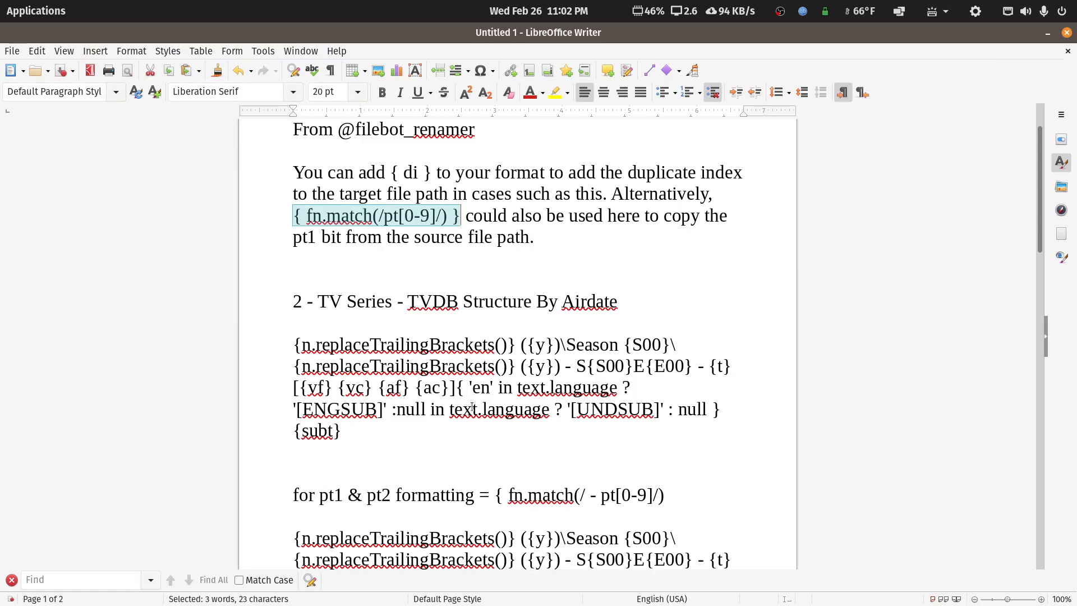
{"action": "left_click_drag", "start_coordinate": [387, 436], "coordinate": [287, 343]}
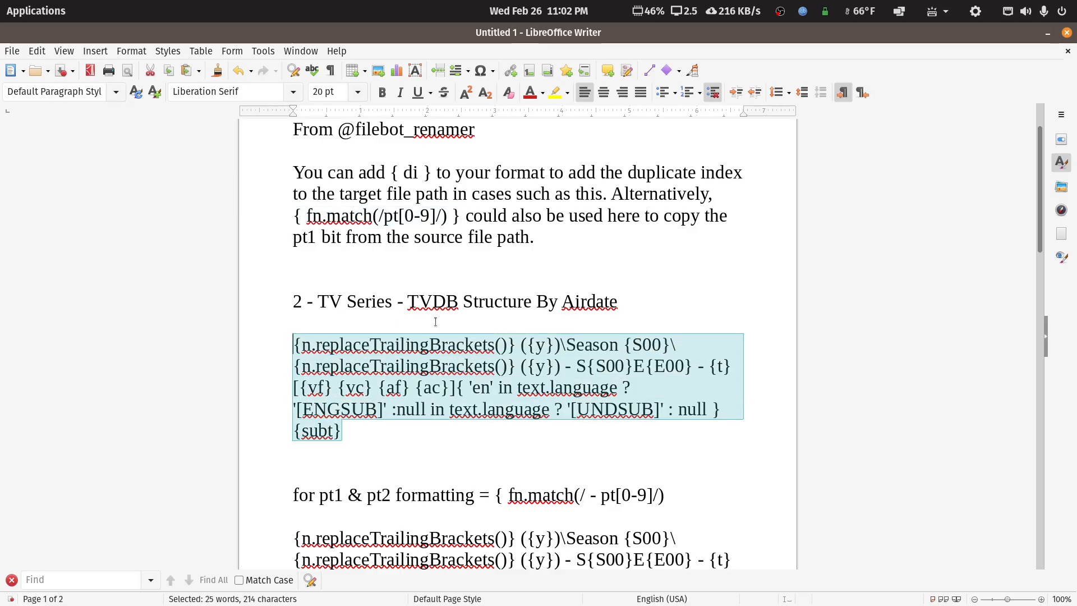
{"action": "left_click", "coordinate": [427, 303]}
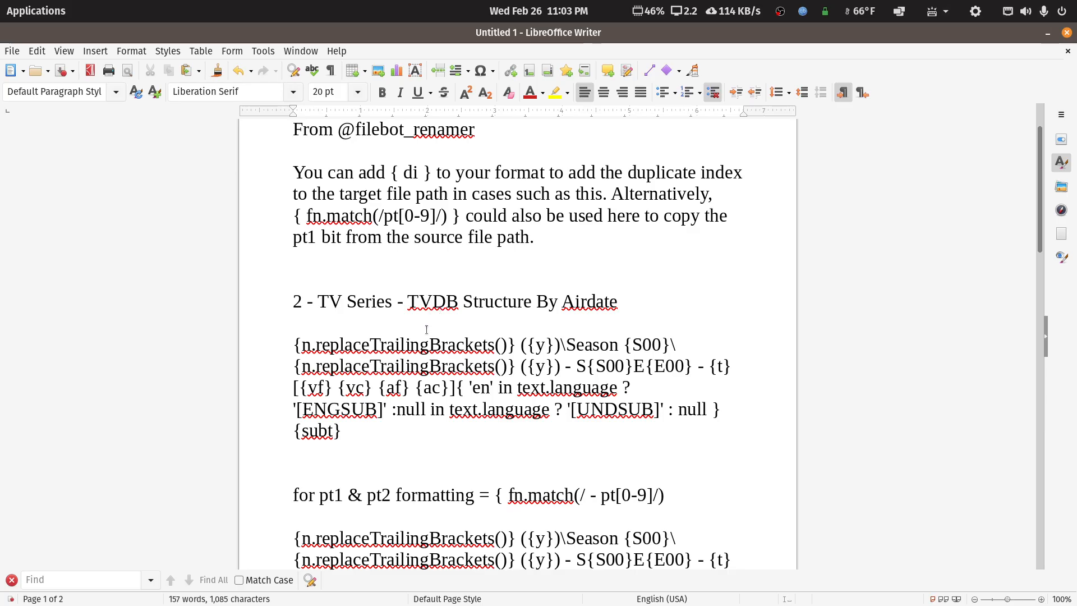
Step: Examine the show name, year, season, episode and title parts of the TVDB format expression by highlighting them in turn
{"action": "left_click_drag", "start_coordinate": [294, 351], "coordinate": [511, 348]}
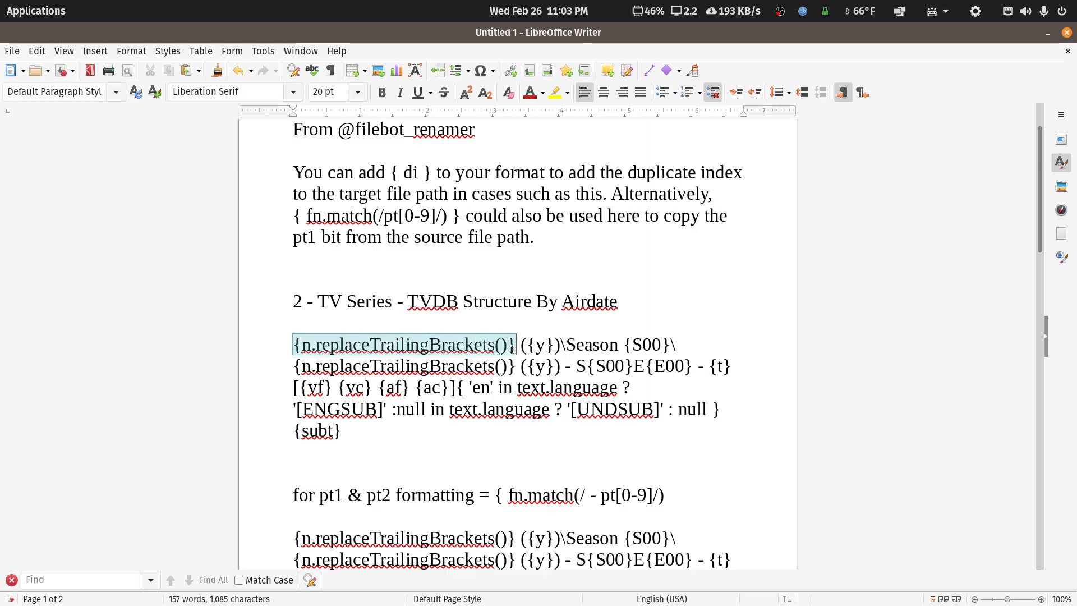
{"action": "left_click", "coordinate": [531, 324]}
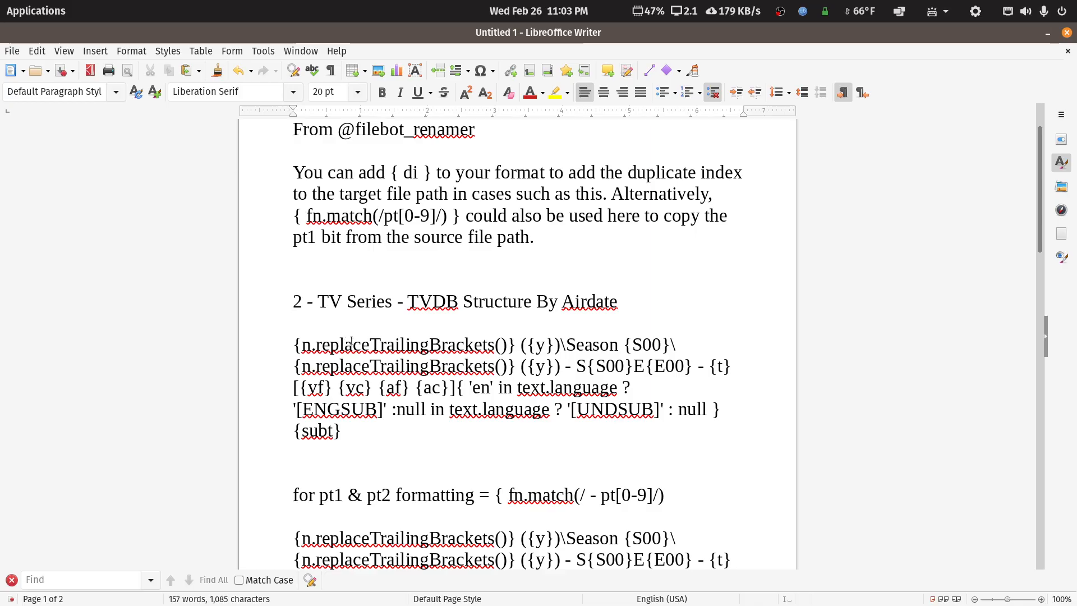
{"action": "left_click_drag", "start_coordinate": [516, 349], "coordinate": [633, 345]}
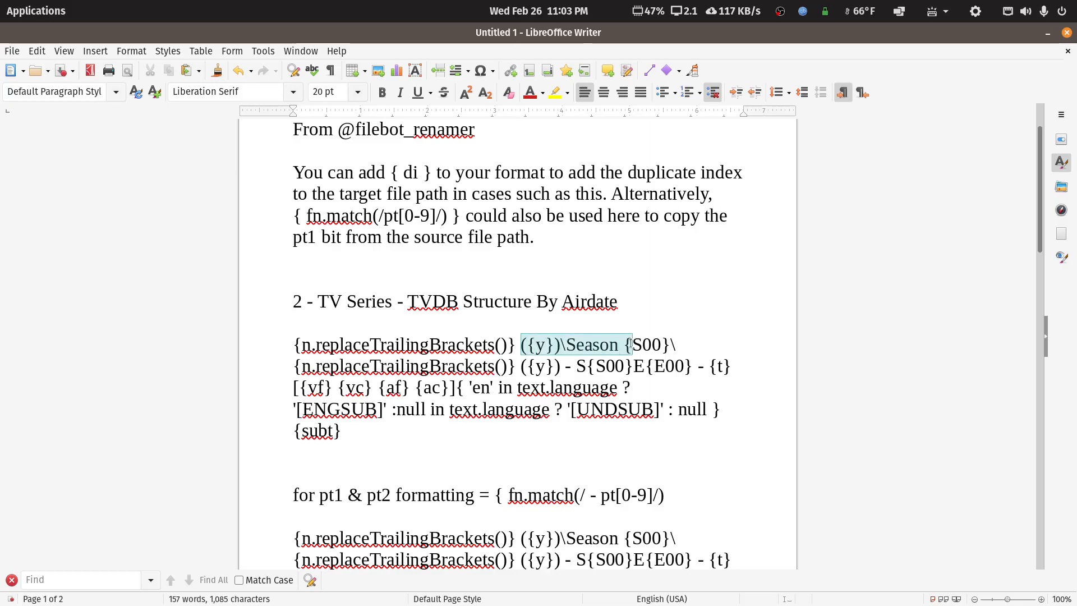
{"action": "left_click_drag", "start_coordinate": [516, 344], "coordinate": [519, 375]}
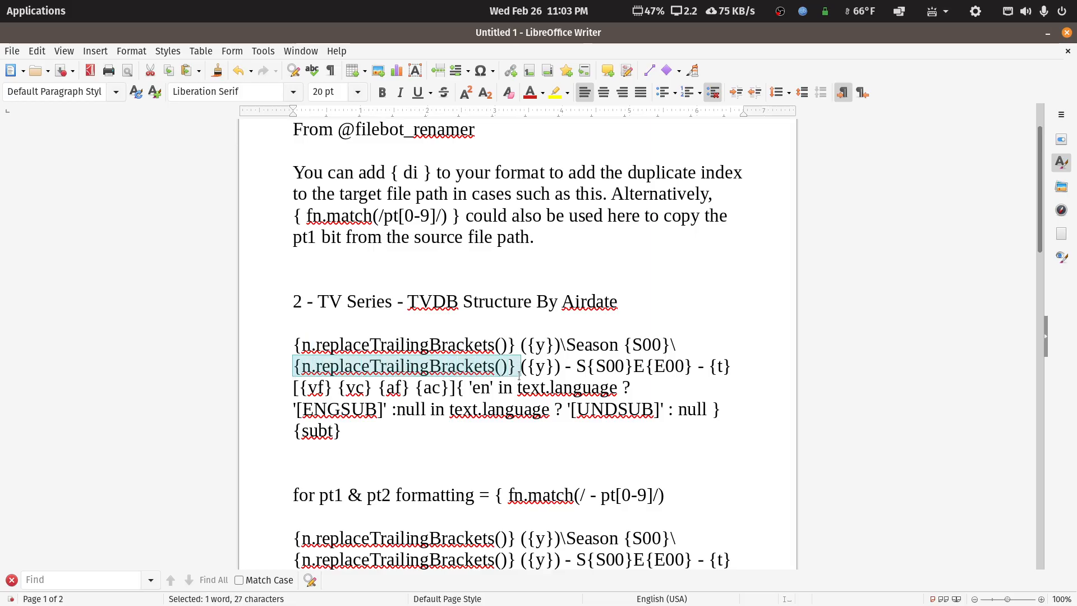
{"action": "left_click_drag", "start_coordinate": [576, 367], "coordinate": [728, 367]}
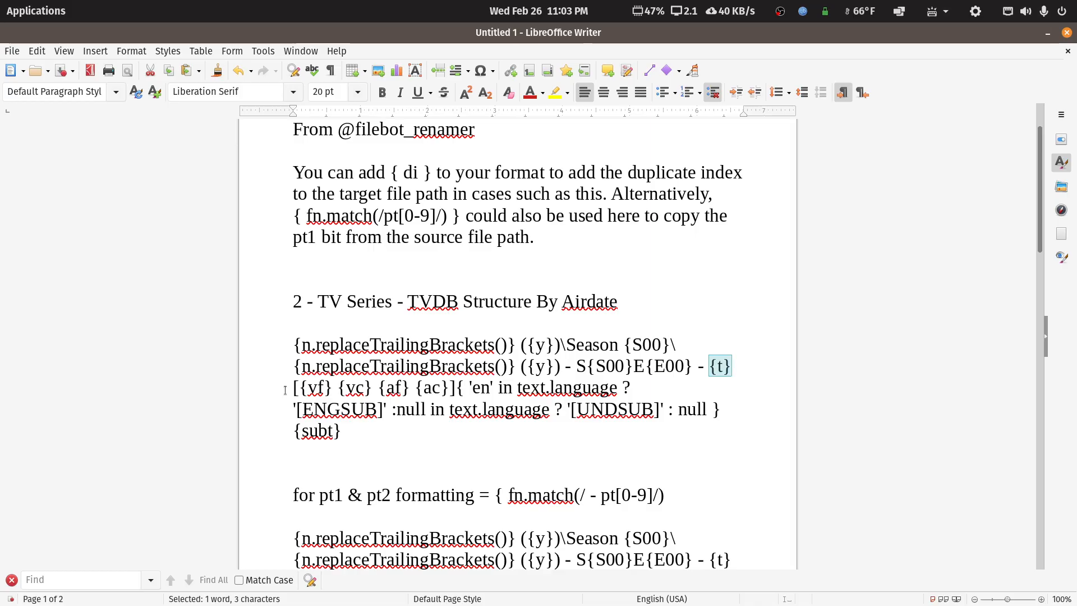
Step: Highlight the square brackets around the video and audio tags, and the text.language subtitle condition after them
{"action": "left_click_drag", "start_coordinate": [292, 388], "coordinate": [297, 388]}
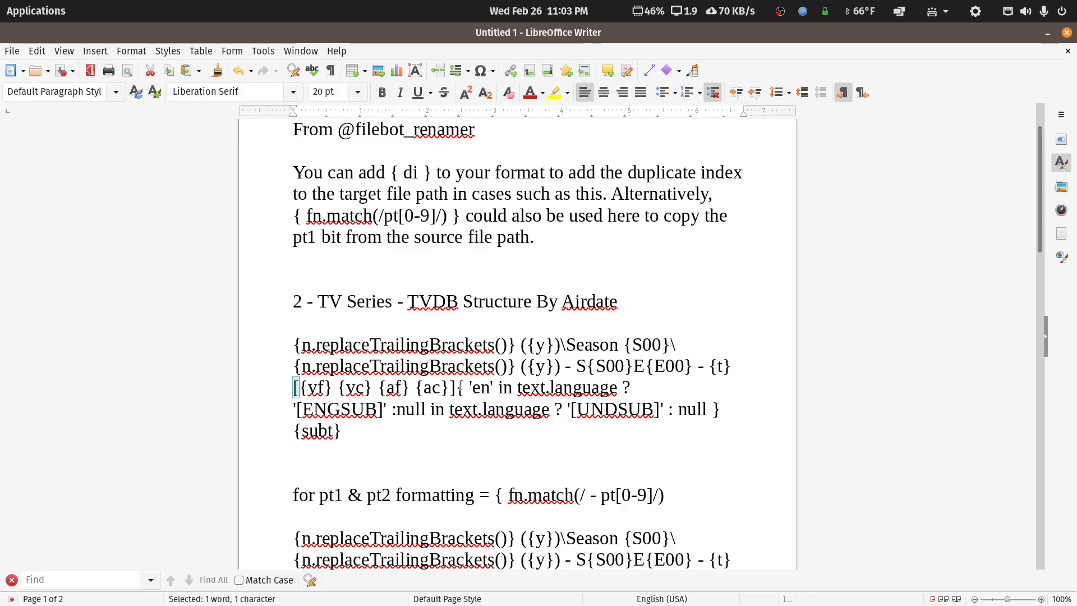
{"action": "left_click_drag", "start_coordinate": [449, 388], "coordinate": [454, 388]}
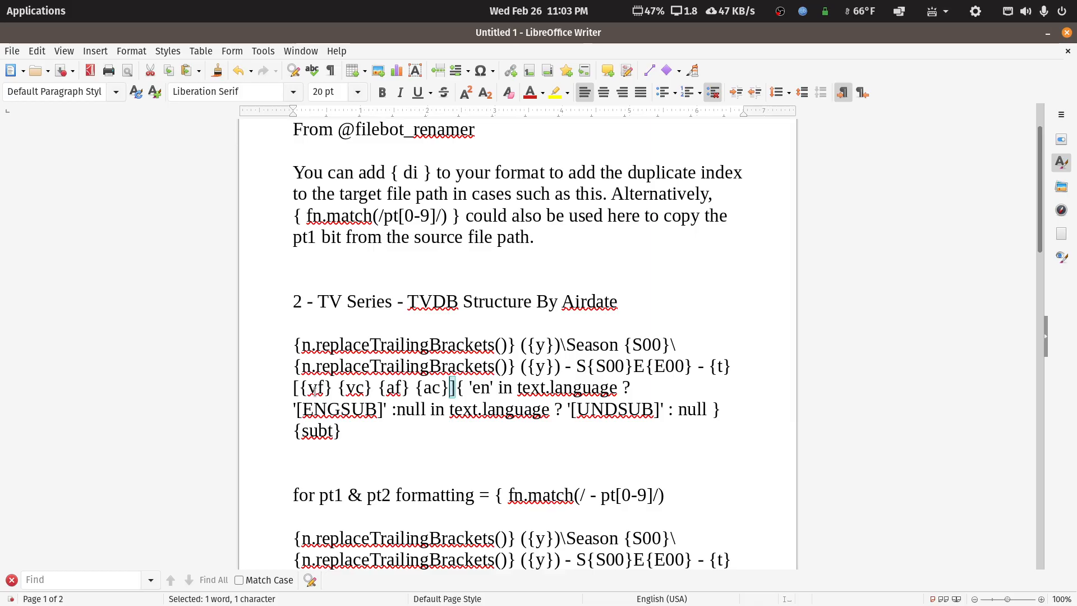
{"action": "left_click", "coordinate": [458, 388]}
{"action": "left_click_drag", "start_coordinate": [459, 387], "coordinate": [718, 415]}
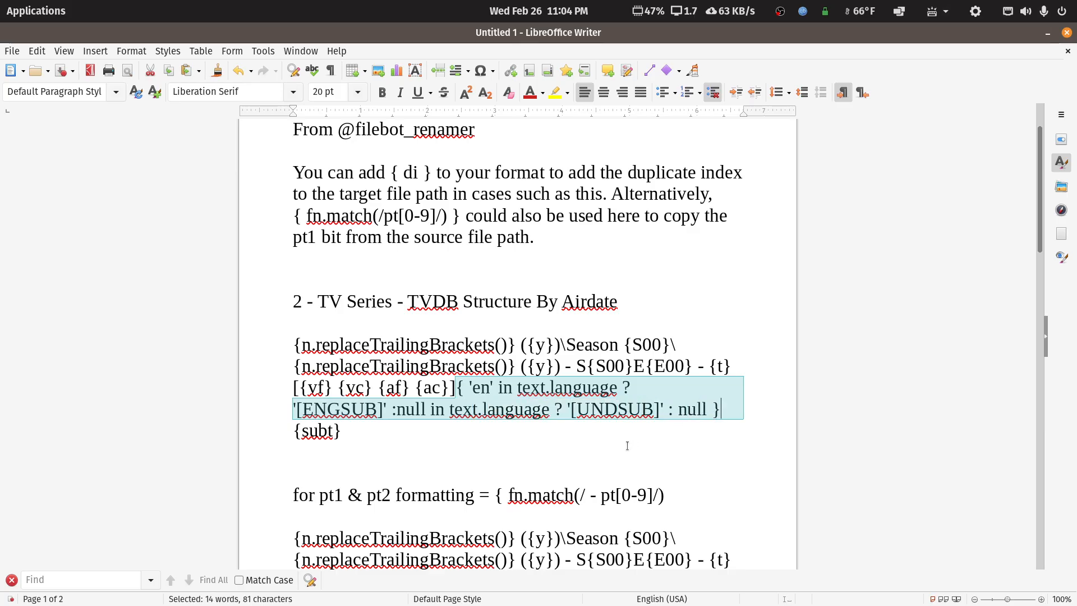
{"action": "left_click", "coordinate": [616, 425]}
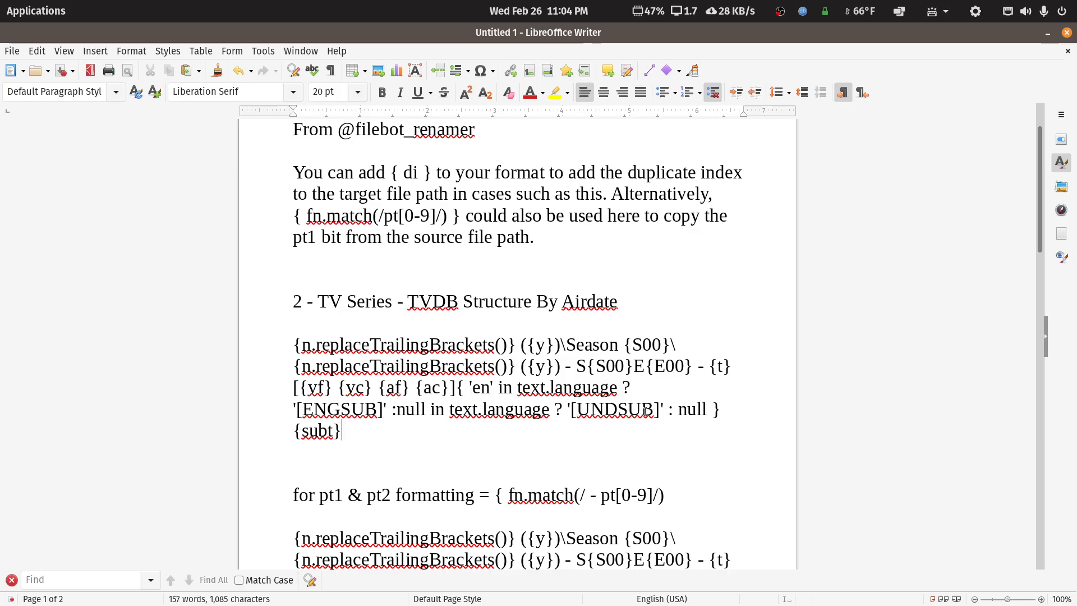
Step: Examine the [ENGSUB] and [UNDSUB] labels and the closing {subt} tag by highlighting each one
{"action": "left_click_drag", "start_coordinate": [652, 409], "coordinate": [578, 409]}
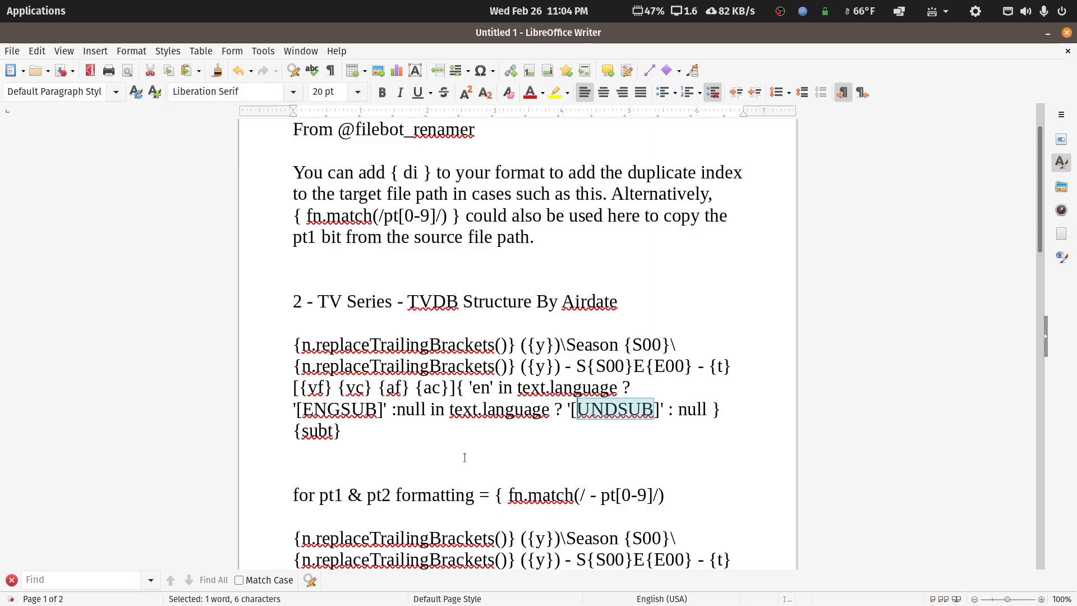
{"action": "left_click_drag", "start_coordinate": [383, 409], "coordinate": [296, 408]}
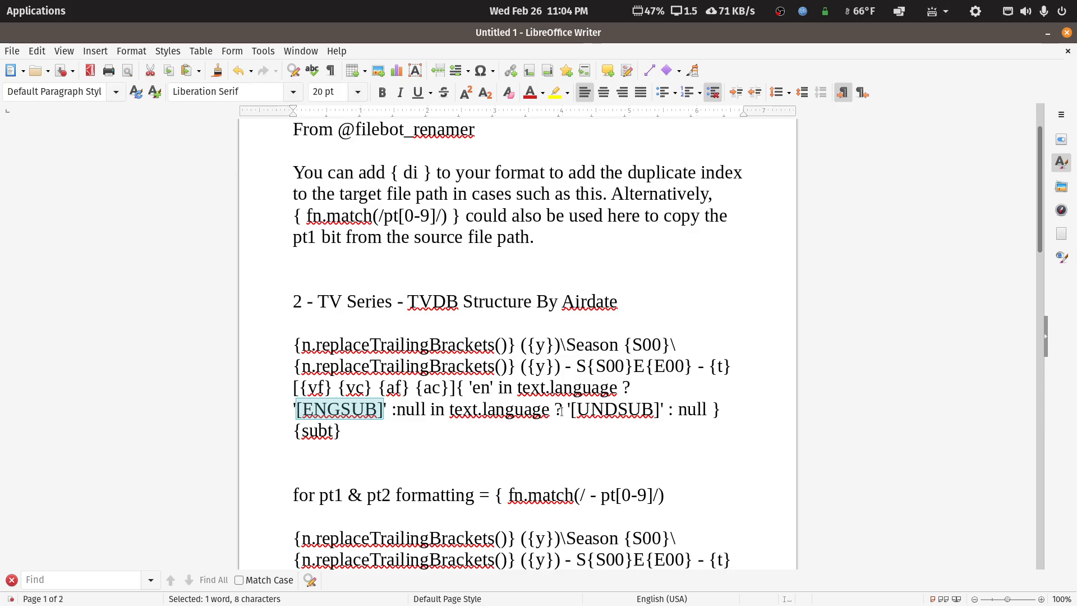
{"action": "left_click_drag", "start_coordinate": [572, 409], "coordinate": [659, 416]}
{"action": "left_click", "coordinate": [522, 451]}
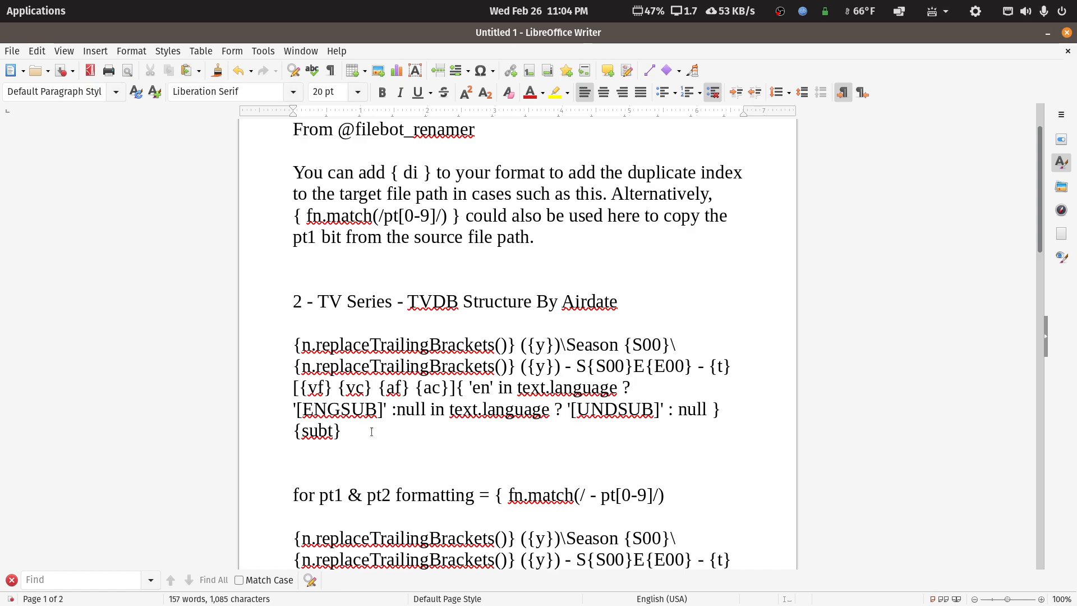
{"action": "left_click_drag", "start_coordinate": [342, 432], "coordinate": [292, 432]}
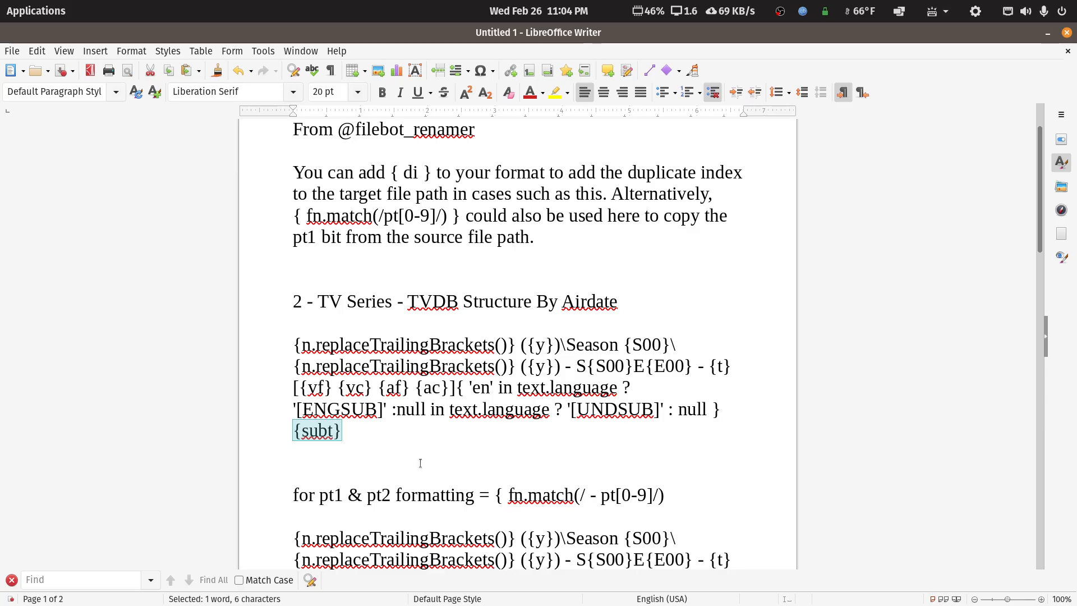
{"action": "left_click", "coordinate": [384, 438]}
Step: Compare the pt1 & pt2 formatting section with the original { fn.match(/pt[0-9]/) } suggestion, highlighting pt1 and that expression
{"action": "scroll", "coordinate": [389, 441], "scroll_direction": "down", "scroll_amount": 2}
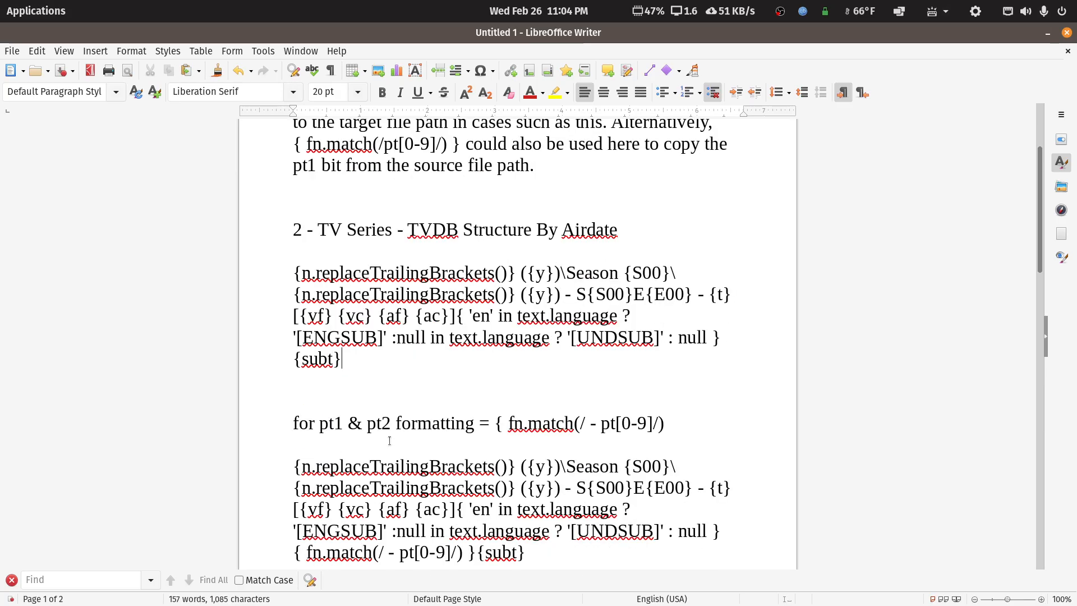
{"action": "scroll", "coordinate": [388, 440], "scroll_direction": "down", "scroll_amount": 2}
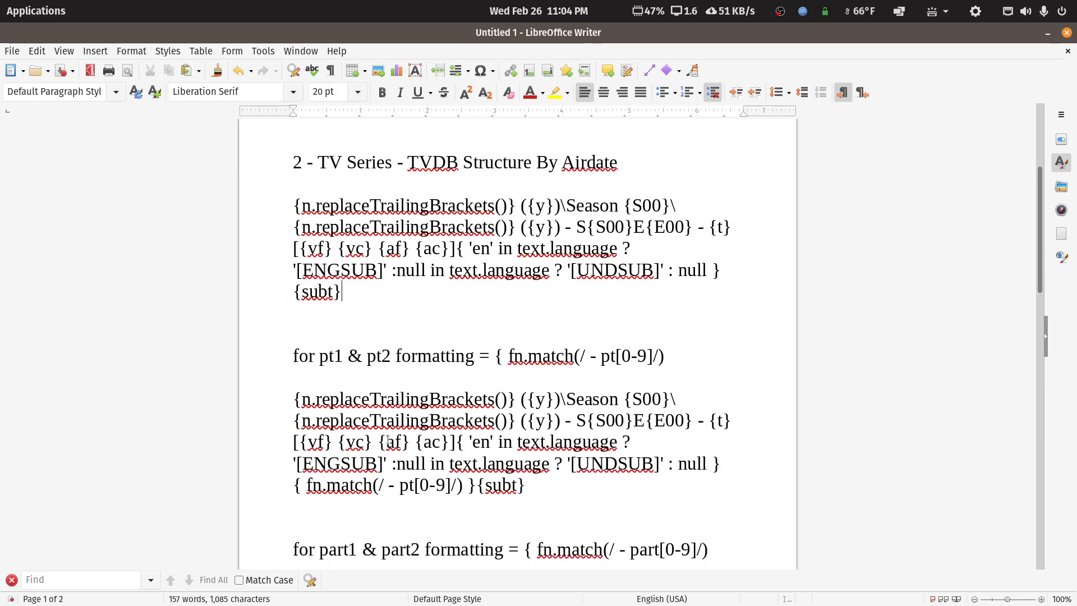
{"action": "scroll", "coordinate": [388, 441], "scroll_direction": "down", "scroll_amount": 1}
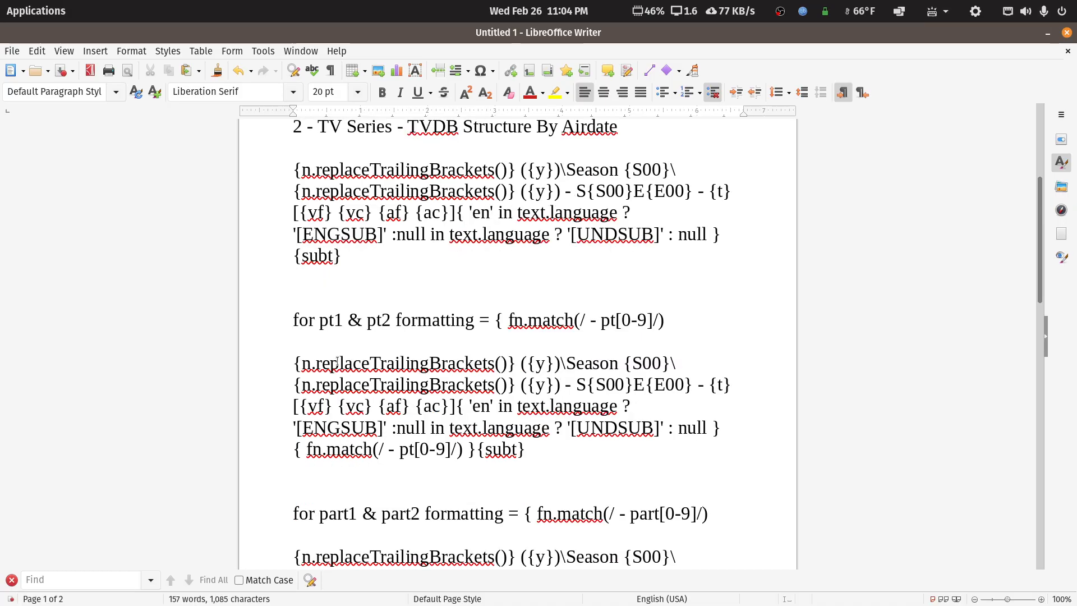
{"action": "left_click_drag", "start_coordinate": [318, 320], "coordinate": [339, 321]}
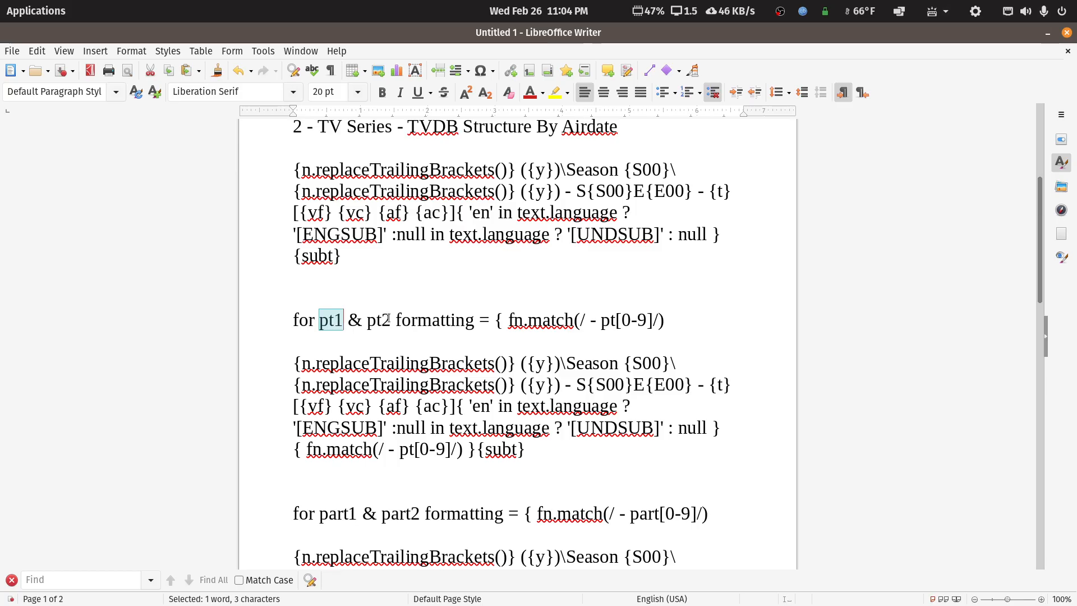
{"action": "scroll", "coordinate": [410, 355], "scroll_direction": "up", "scroll_amount": 4}
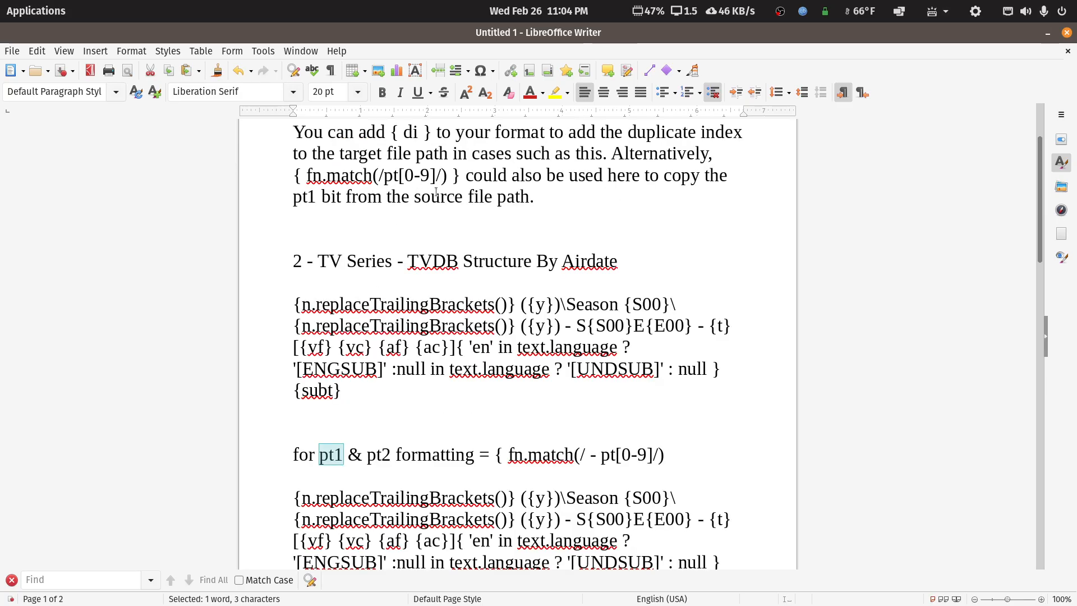
{"action": "left_click_drag", "start_coordinate": [455, 179], "coordinate": [289, 174]}
{"action": "scroll", "coordinate": [565, 395], "scroll_direction": "down", "scroll_amount": 4}
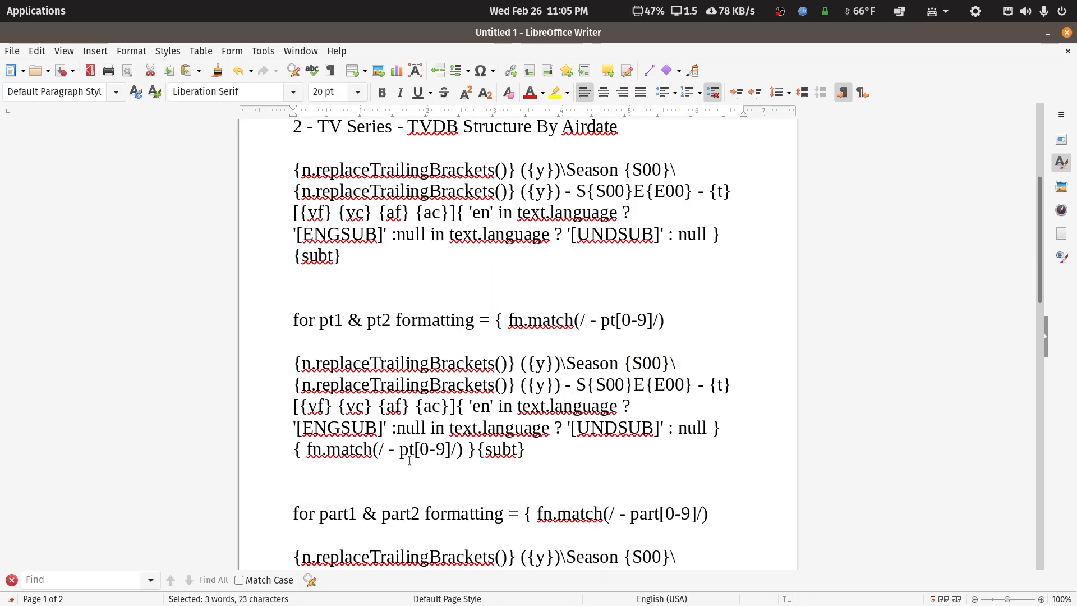
Step: Examine the { fn.match(/ - pt[0-9]/) } part of the pt expression and compare it with the part1 & part2 version further down
{"action": "left_click", "coordinate": [385, 450]}
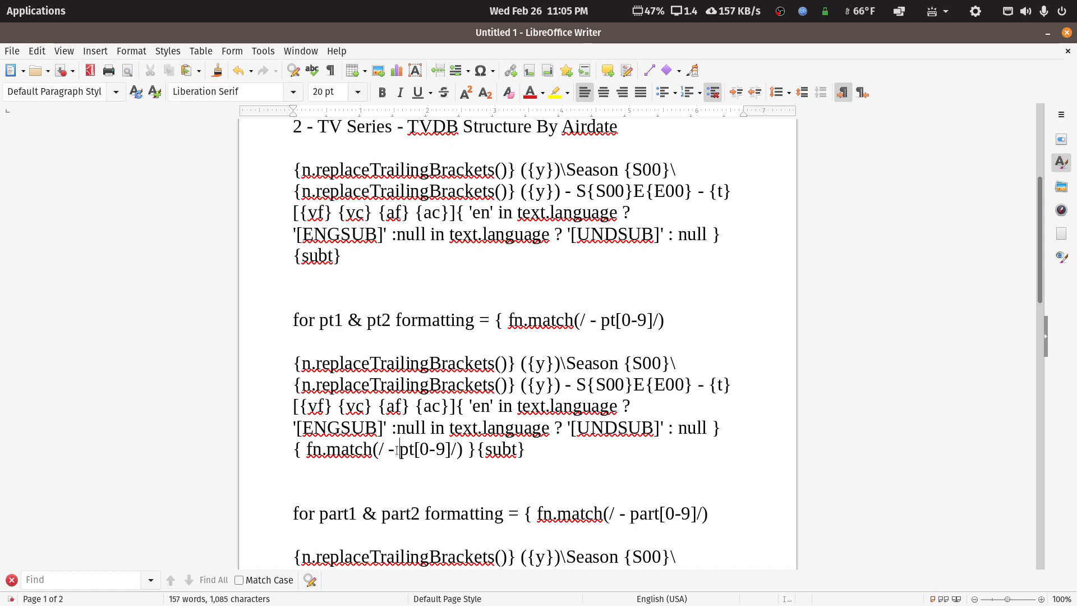
{"action": "left_click", "coordinate": [398, 450]}
{"action": "scroll", "coordinate": [398, 451], "scroll_direction": "down", "scroll_amount": 4}
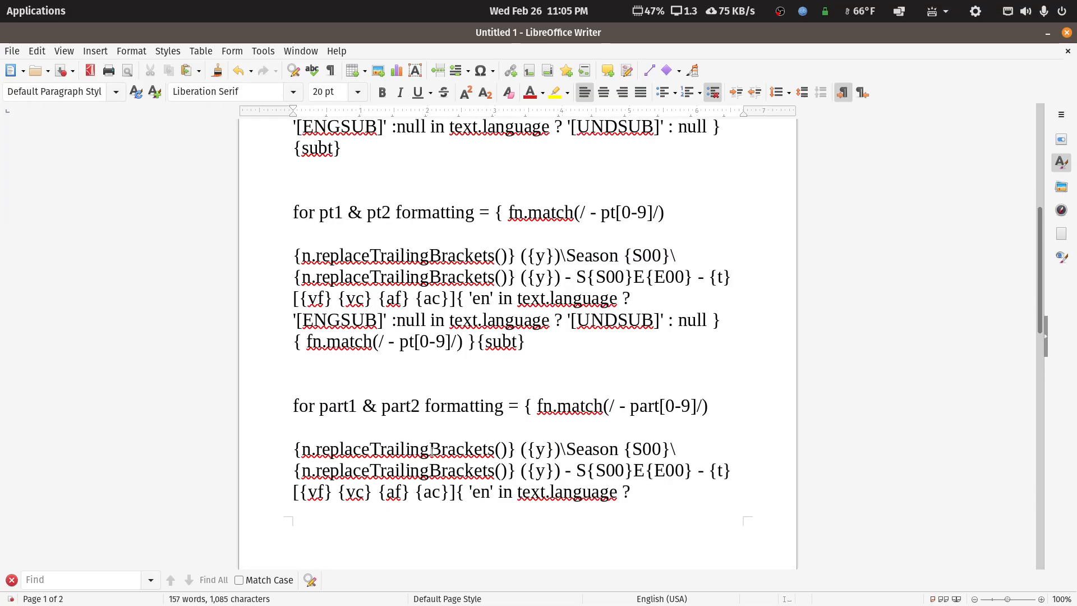
{"action": "scroll", "coordinate": [479, 477], "scroll_direction": "down", "scroll_amount": 5}
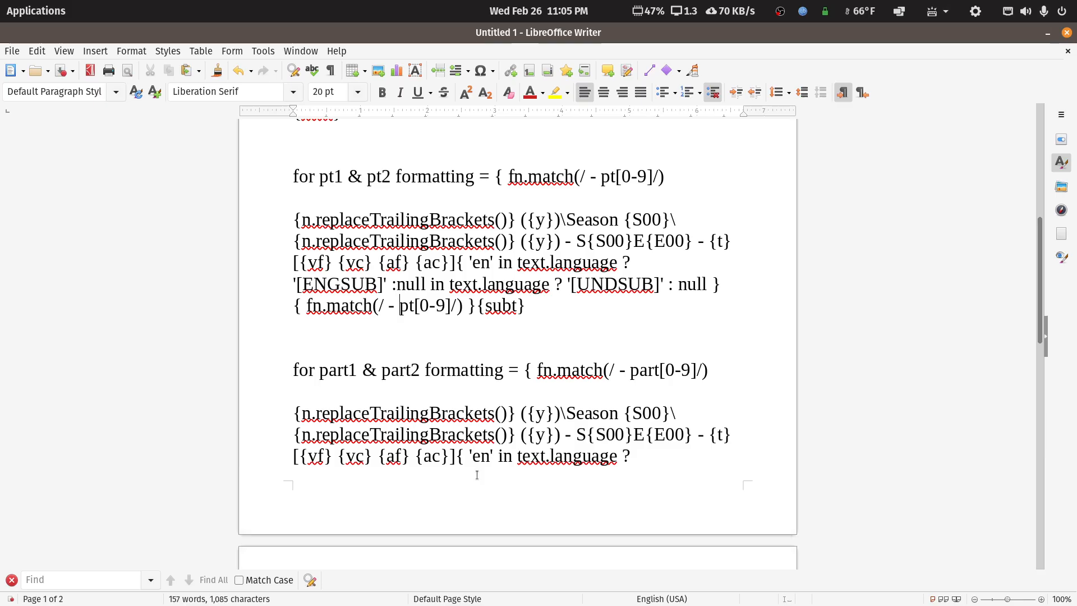
{"action": "scroll", "coordinate": [477, 475], "scroll_direction": "down", "scroll_amount": 3}
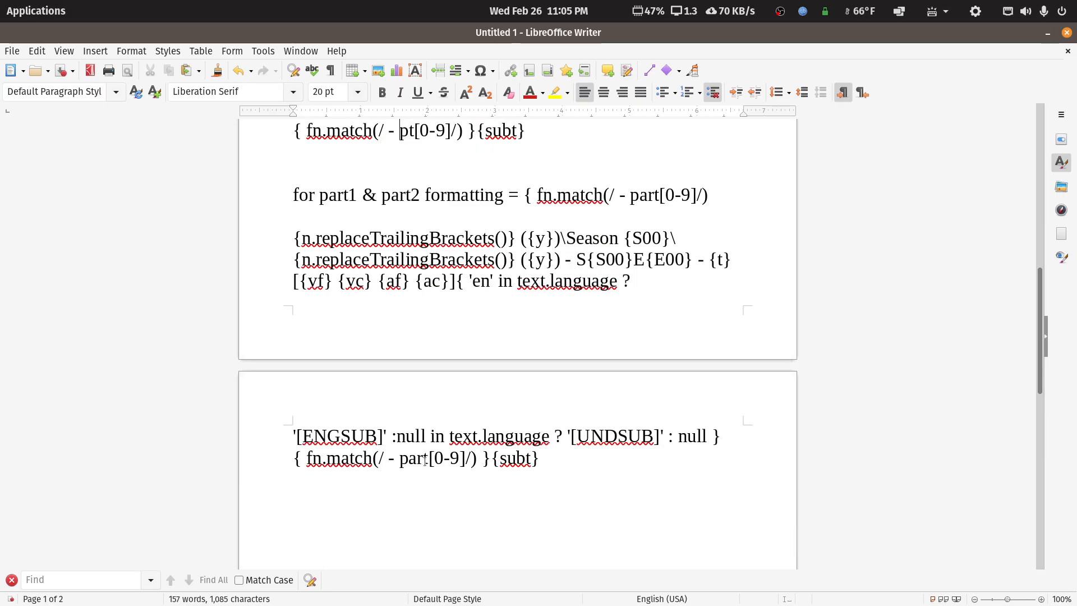
{"action": "scroll", "coordinate": [883, 155], "scroll_direction": "up", "scroll_amount": 6}
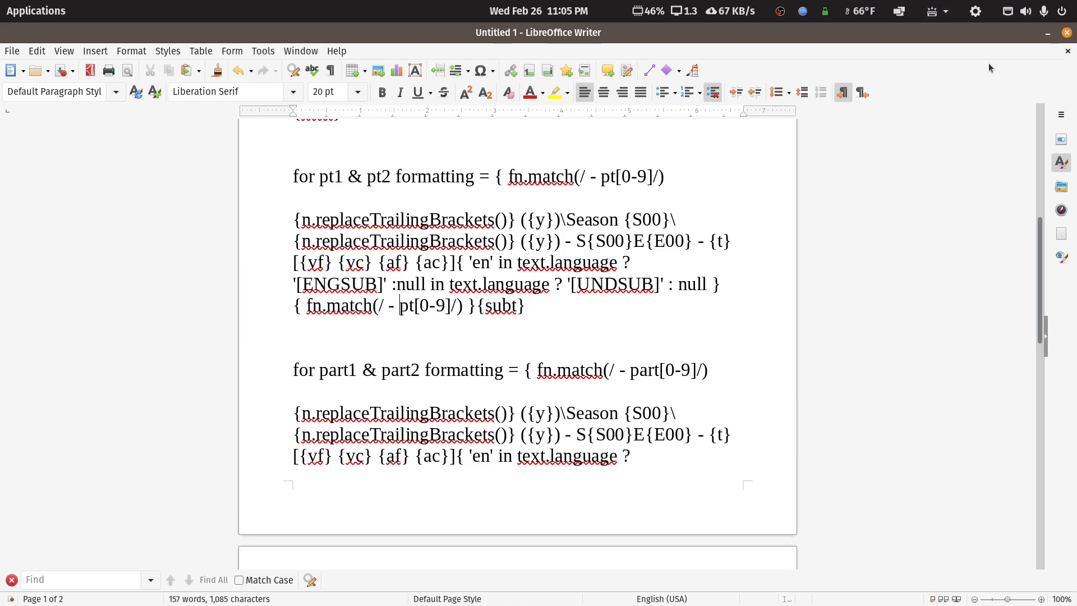
Step: Minimize the Writer document and review the pt1, pt2, part1 and part2 file names in the Space Ghost and Dino Boy folder
{"action": "left_click", "coordinate": [1046, 34]}
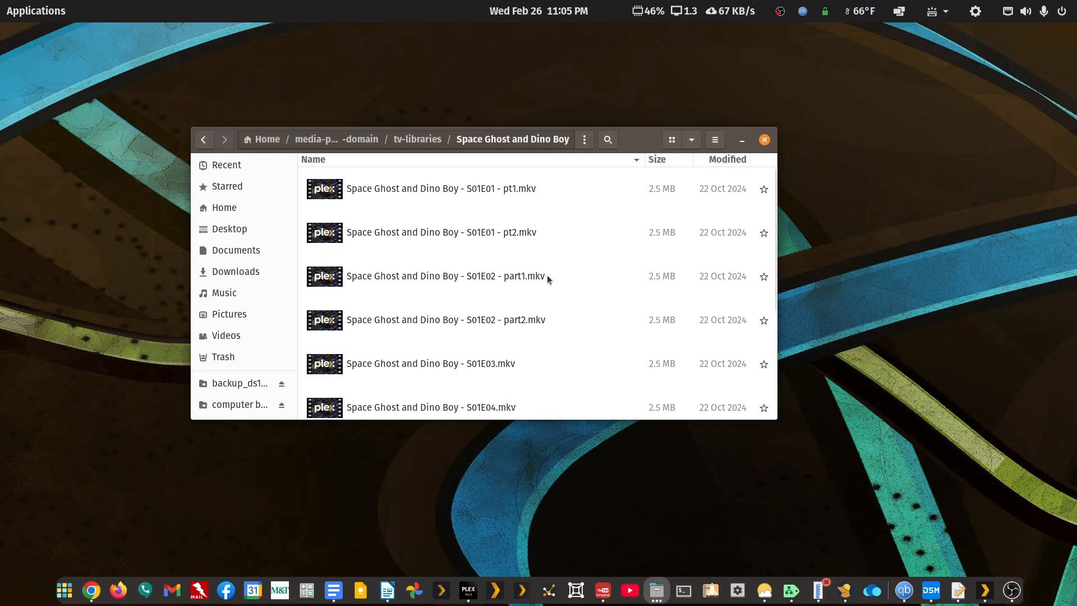
{"action": "scroll", "coordinate": [455, 211], "scroll_direction": "down", "scroll_amount": 3}
{"action": "scroll", "coordinate": [453, 214], "scroll_direction": "down", "scroll_amount": 1}
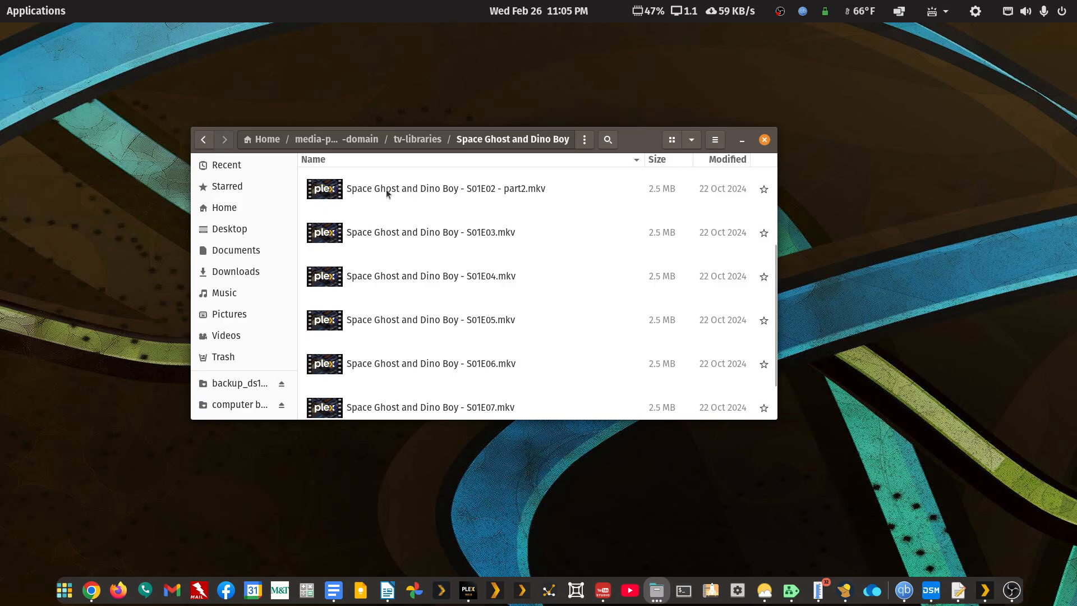
{"action": "scroll", "coordinate": [471, 268], "scroll_direction": "up", "scroll_amount": 3}
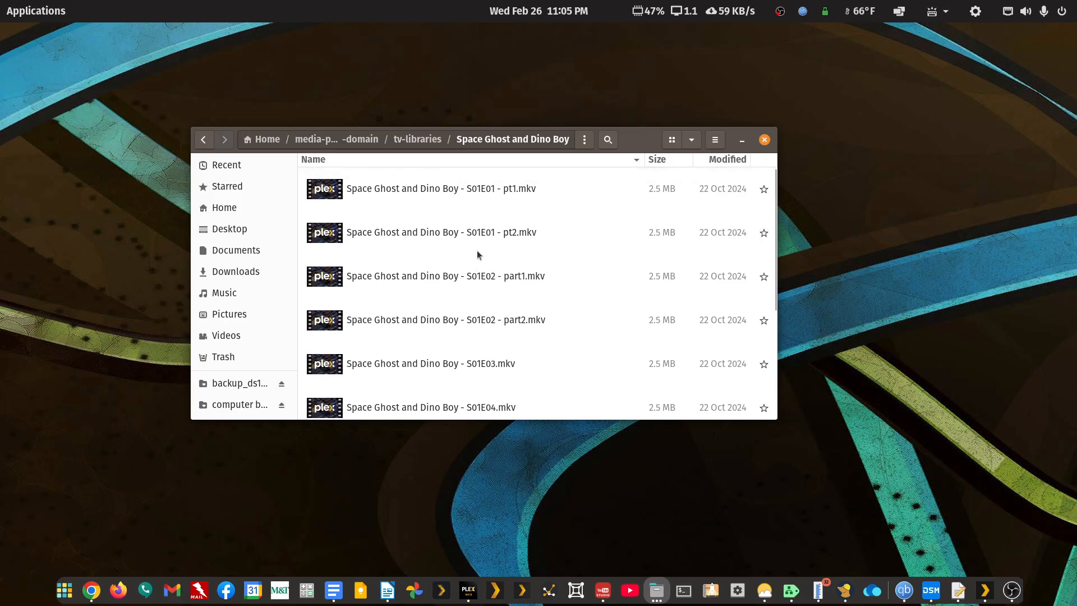
Step: Open the Space Ghost and Dino Boy folder with FileBot and restore its window from full screen to a smaller size
{"action": "left_click", "coordinate": [204, 140]}
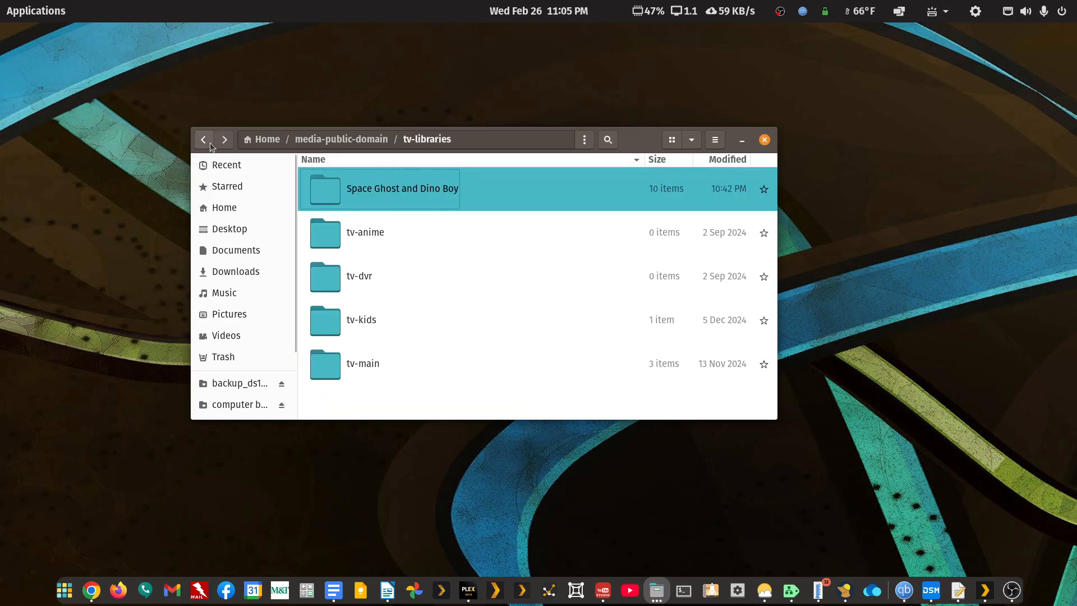
{"action": "right_click", "coordinate": [394, 193]}
{"action": "left_click", "coordinate": [451, 214]}
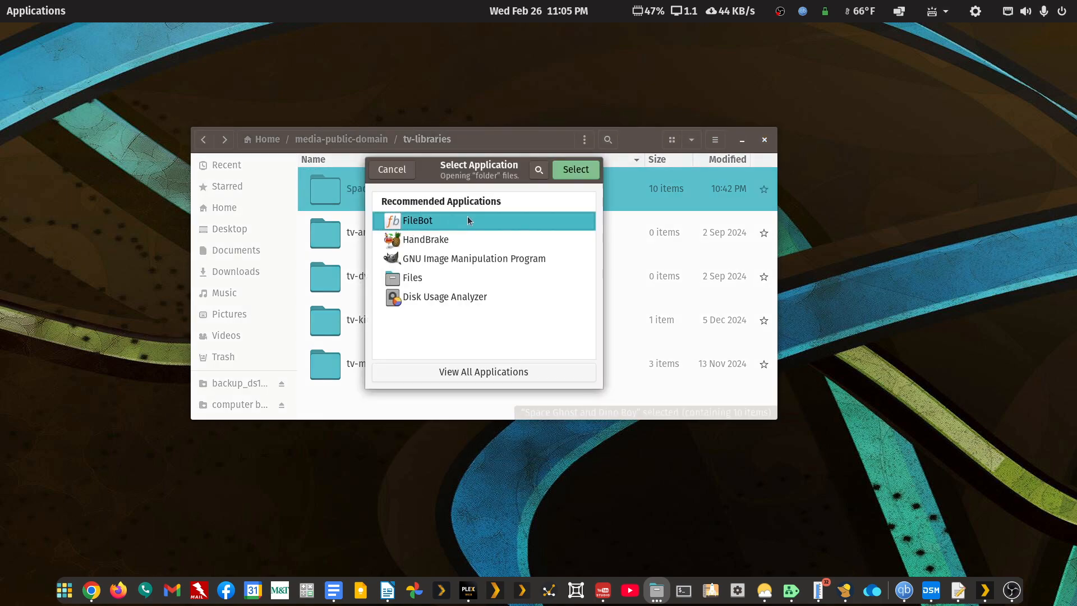
{"action": "left_click", "coordinate": [593, 176]}
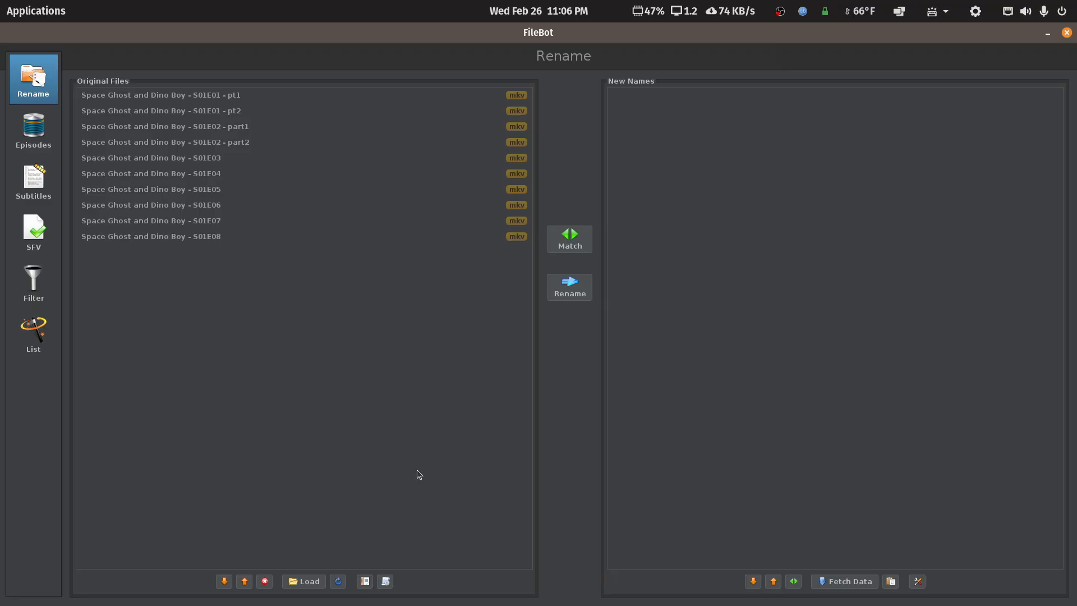
{"action": "double_click", "coordinate": [929, 39]}
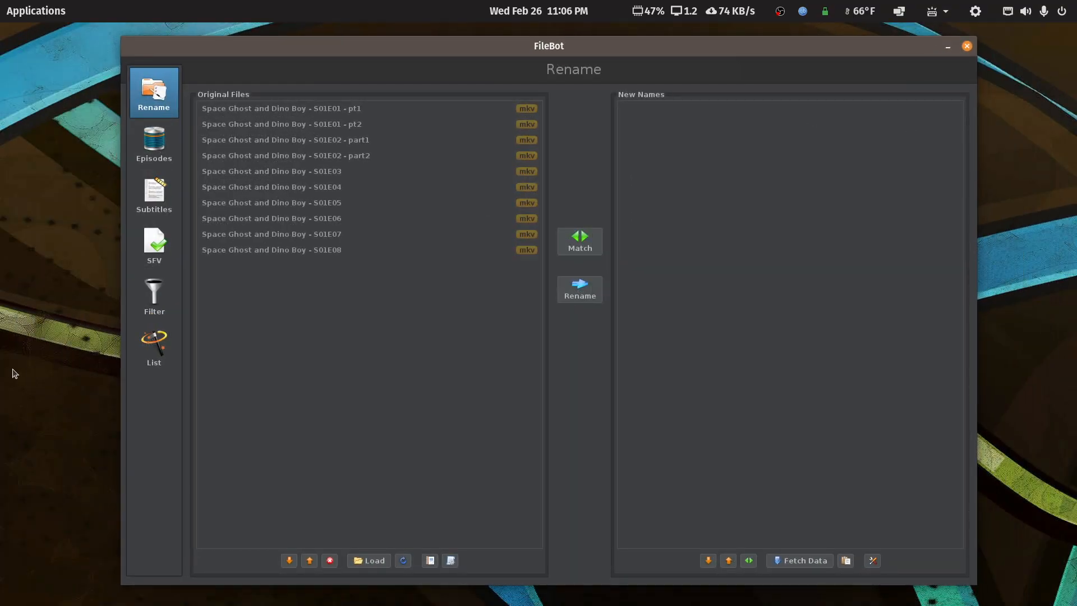
Step: Examine the resolution, refresh rate and scale in the system's display settings, and look through the other settings categories
{"action": "right_click", "coordinate": [41, 370]}
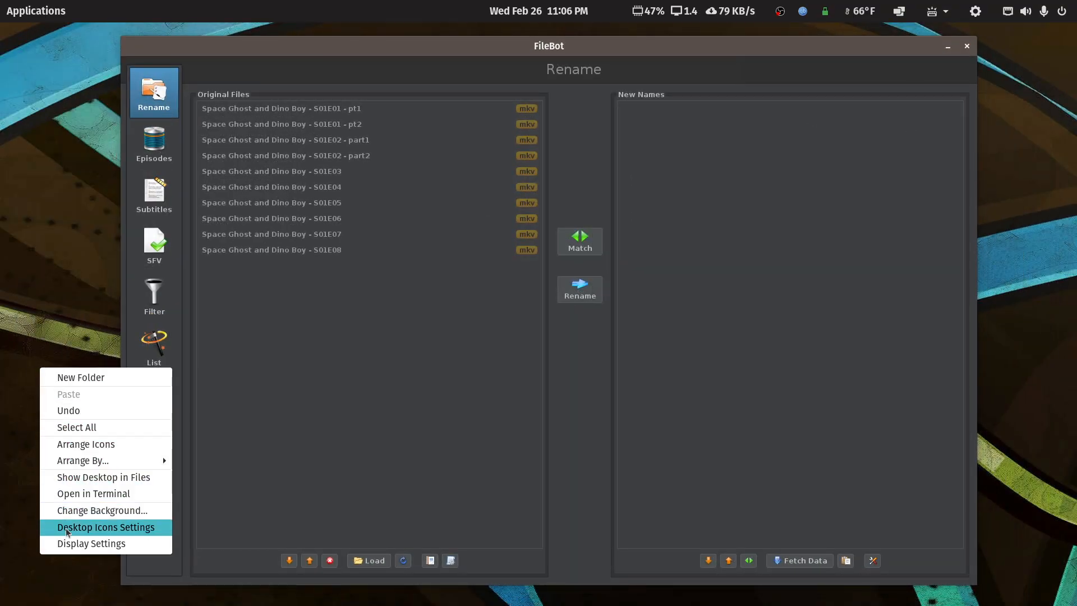
{"action": "left_click", "coordinate": [68, 544]}
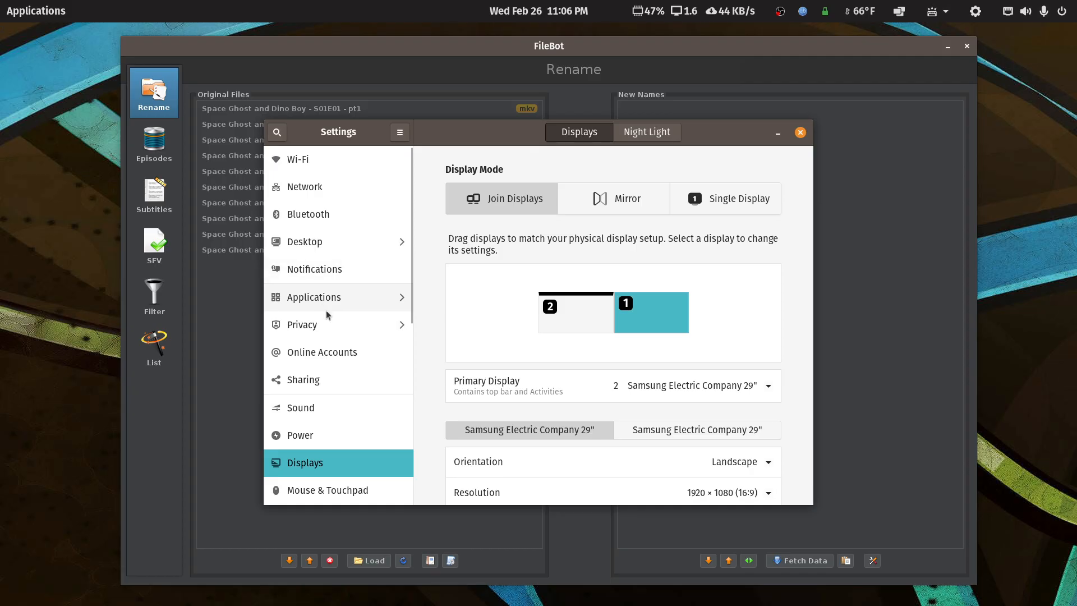
{"action": "scroll", "coordinate": [325, 311], "scroll_direction": "down", "scroll_amount": 1}
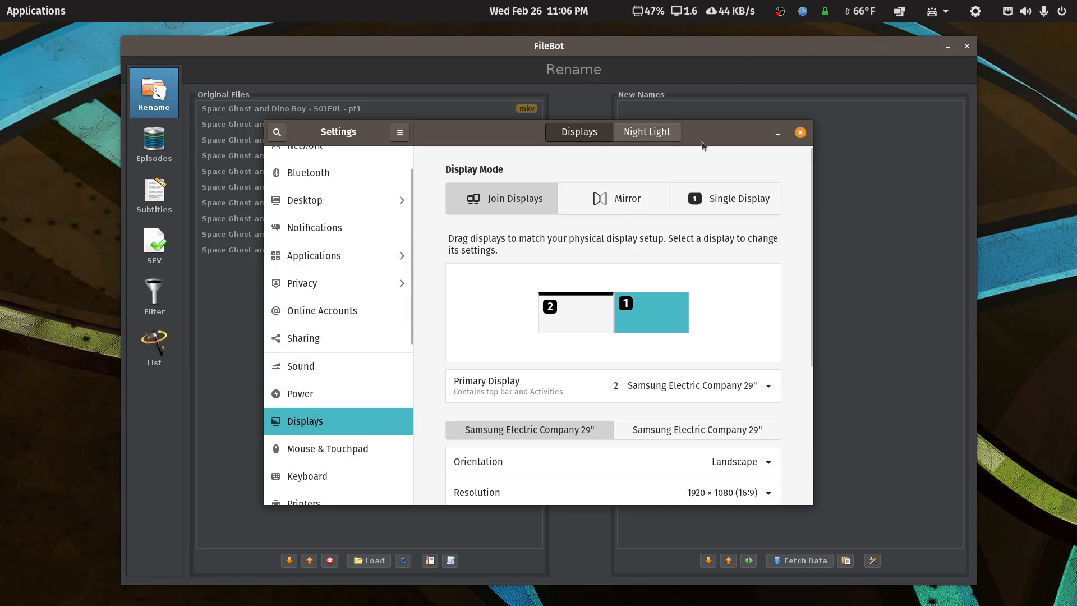
{"action": "left_click_drag", "start_coordinate": [813, 504], "coordinate": [921, 566]}
{"action": "scroll", "coordinate": [755, 408], "scroll_direction": "down", "scroll_amount": 1}
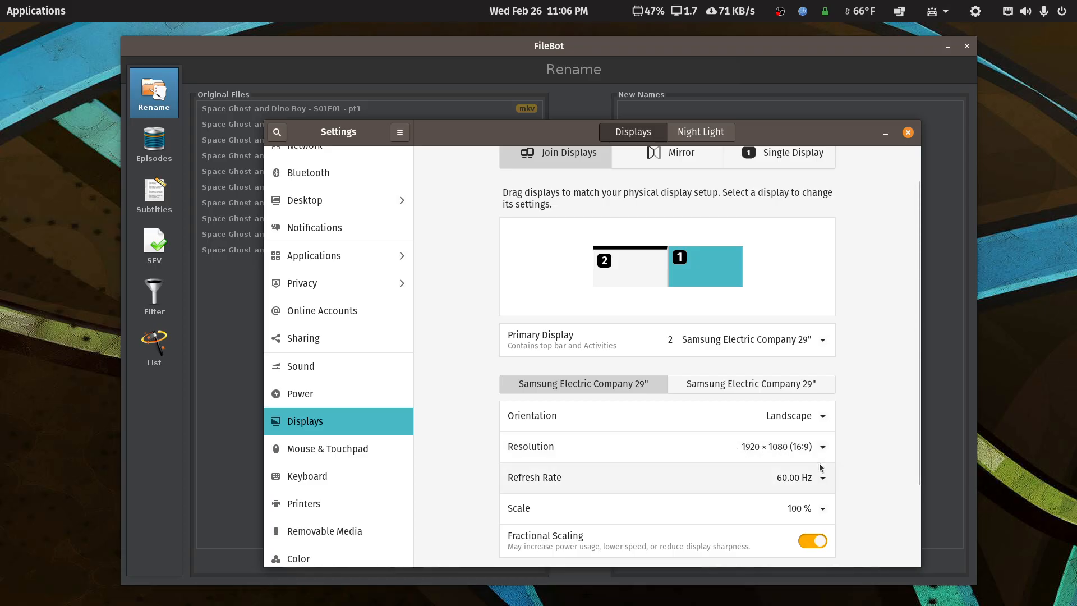
{"action": "scroll", "coordinate": [820, 469], "scroll_direction": "down", "scroll_amount": 1}
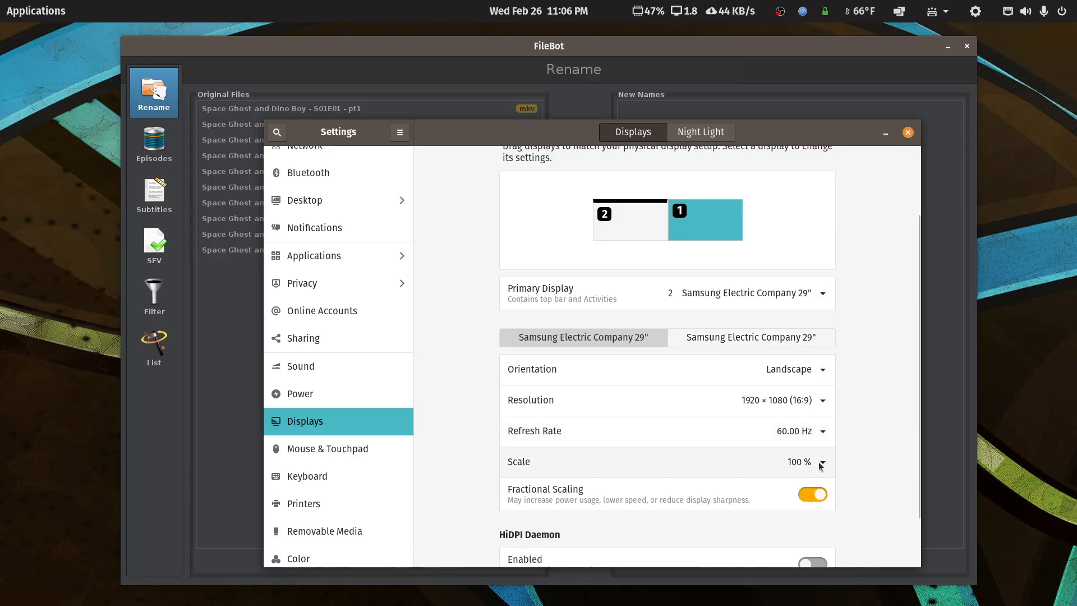
{"action": "scroll", "coordinate": [820, 467], "scroll_direction": "up", "scroll_amount": 1}
{"action": "scroll", "coordinate": [820, 466], "scroll_direction": "down", "scroll_amount": 1}
{"action": "scroll", "coordinate": [794, 455], "scroll_direction": "up", "scroll_amount": 2}
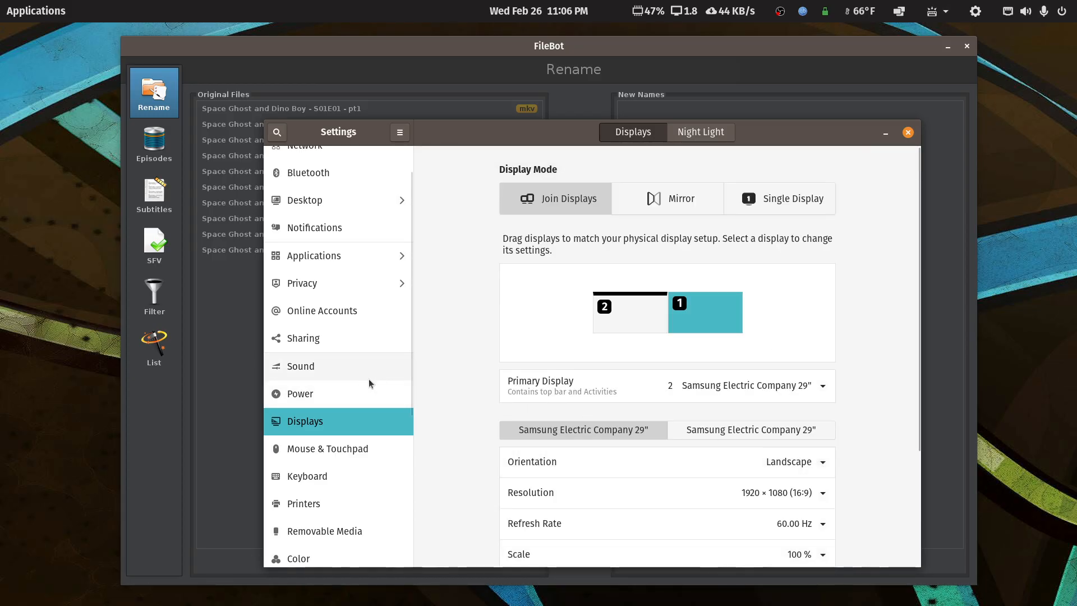
{"action": "scroll", "coordinate": [370, 366], "scroll_direction": "up", "scroll_amount": 1}
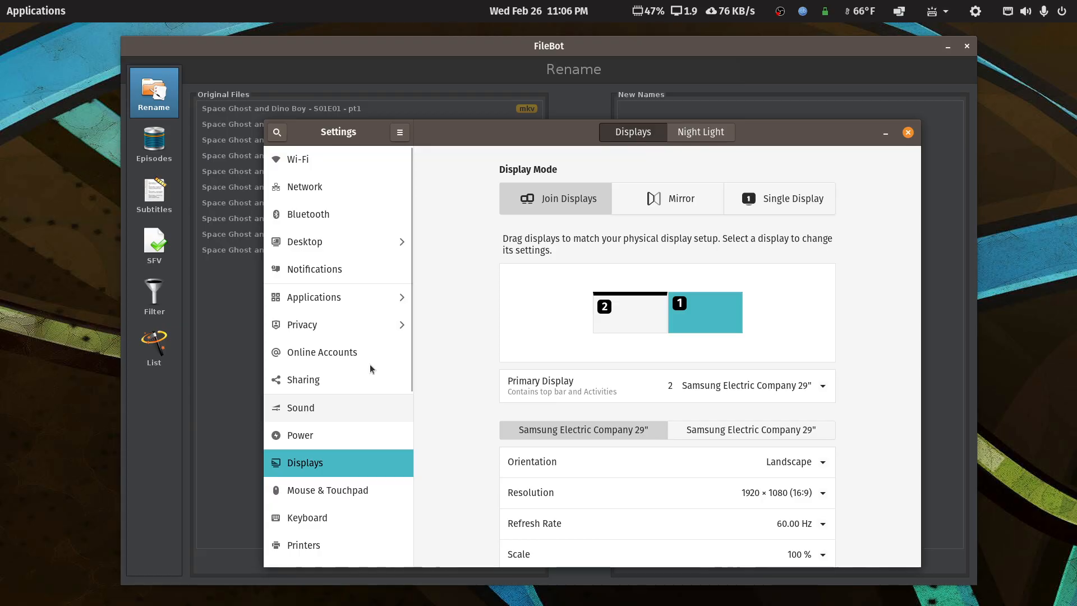
{"action": "scroll", "coordinate": [369, 366], "scroll_direction": "down", "scroll_amount": 5}
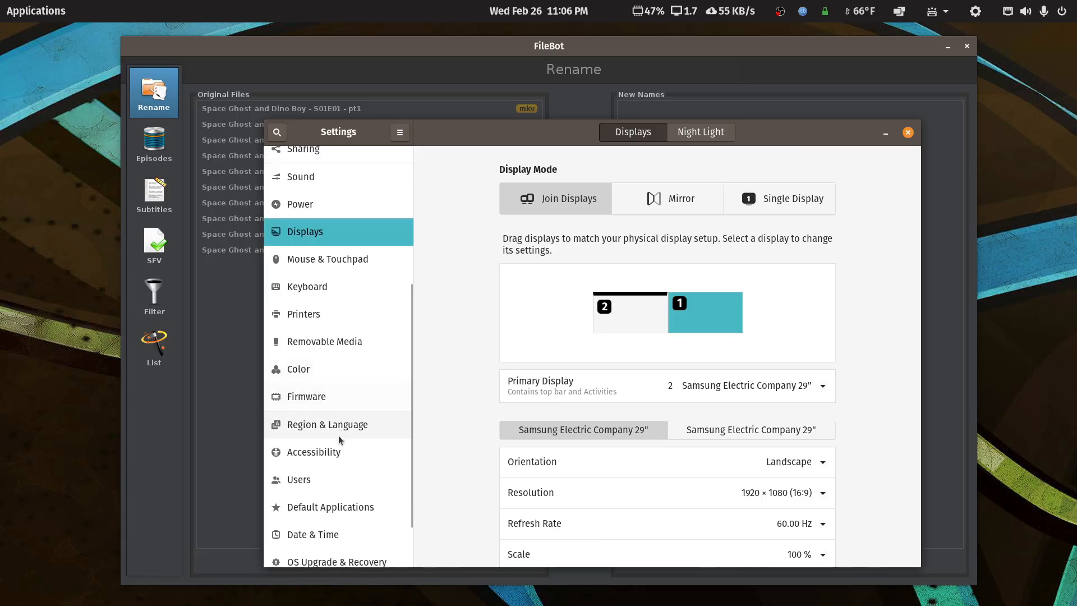
Step: Toggle the Large Text accessibility option off and back on, move the VPN window out of the way, and close the system settings
{"action": "left_click", "coordinate": [331, 452]}
{"action": "left_click", "coordinate": [811, 261]}
{"action": "left_click", "coordinate": [812, 261]}
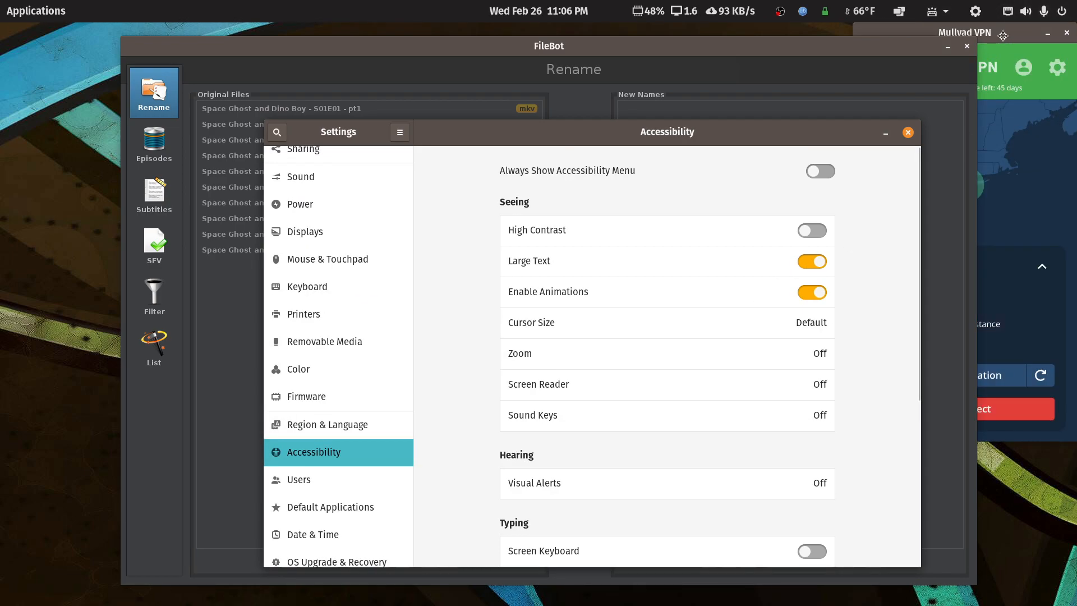
{"action": "left_click_drag", "start_coordinate": [1002, 33], "coordinate": [1076, 33]}
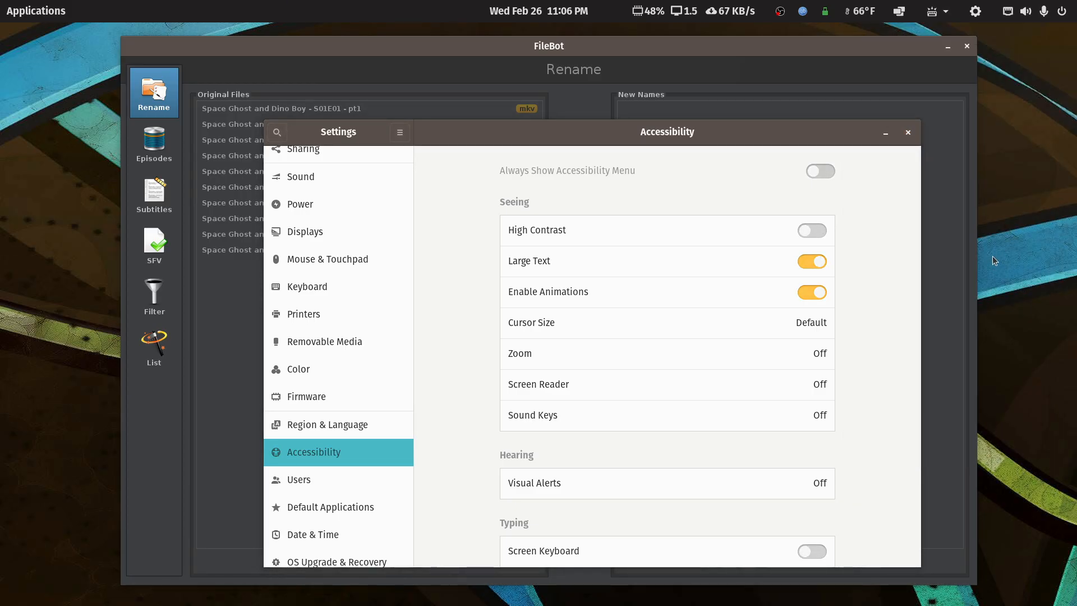
{"action": "left_click", "coordinate": [908, 132]}
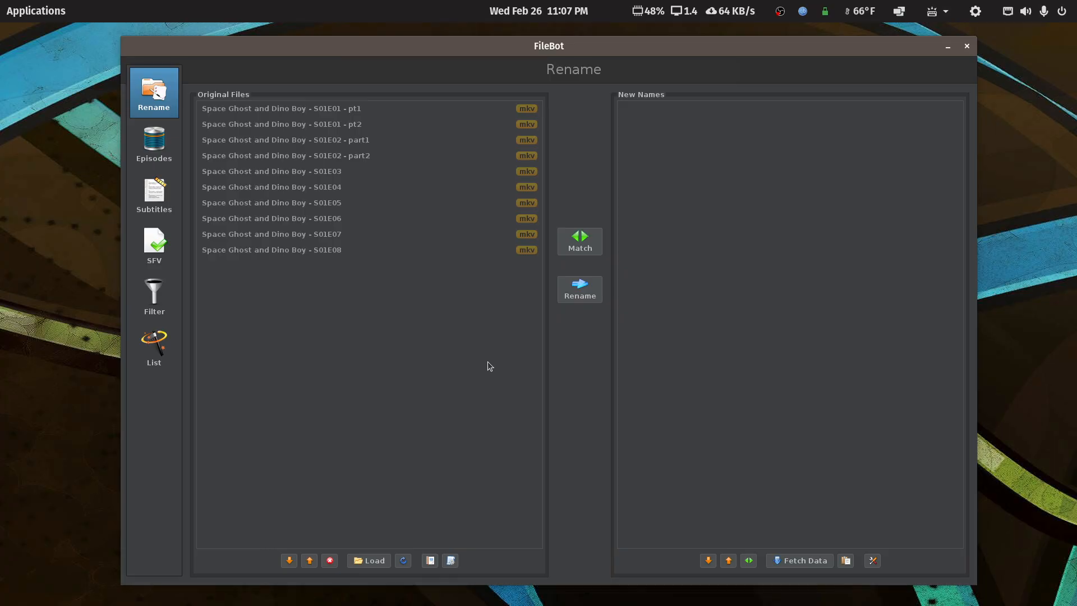
Step: Preview the new names with the preset 2 - TV Series - TVDB Structure By Airdate, checking the S01E01 pt1 and pt2 files
{"action": "left_click", "coordinate": [450, 560]}
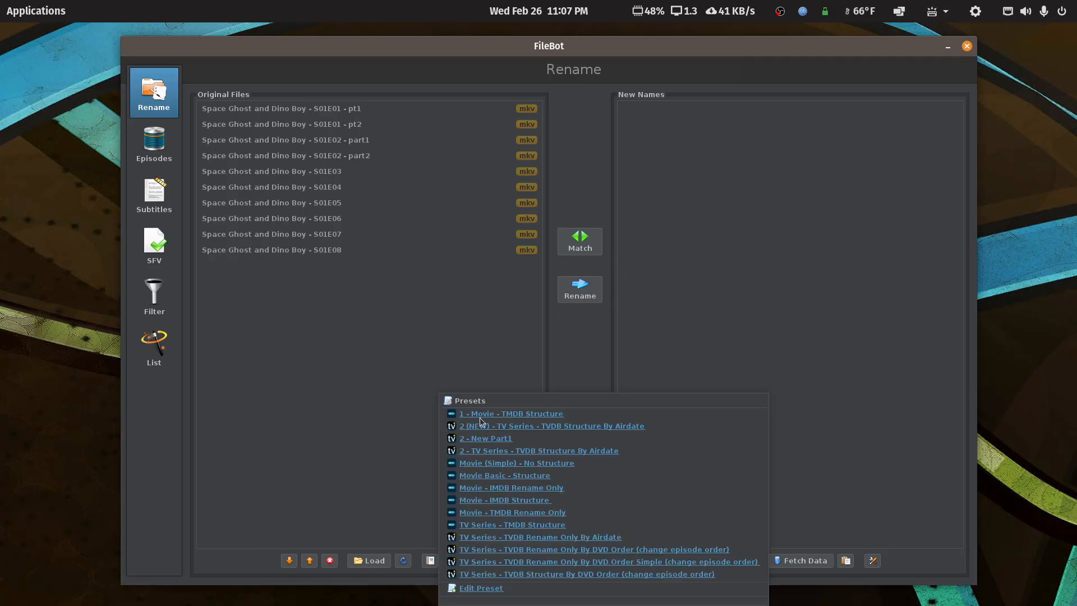
{"action": "left_click", "coordinate": [482, 453]}
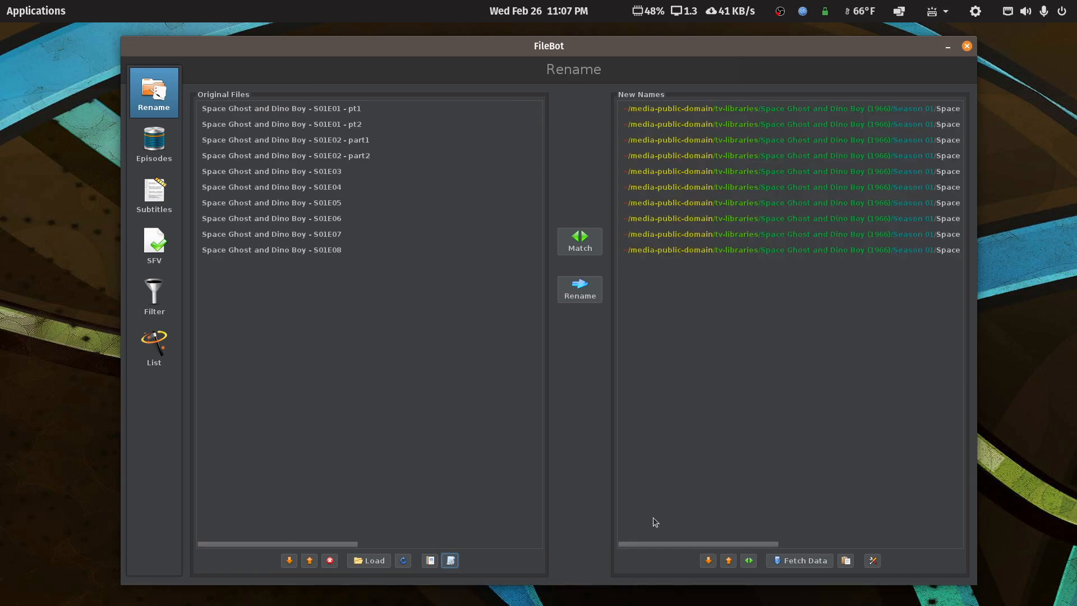
{"action": "left_click_drag", "start_coordinate": [650, 543], "coordinate": [580, 564]}
{"action": "left_click", "coordinate": [349, 111]}
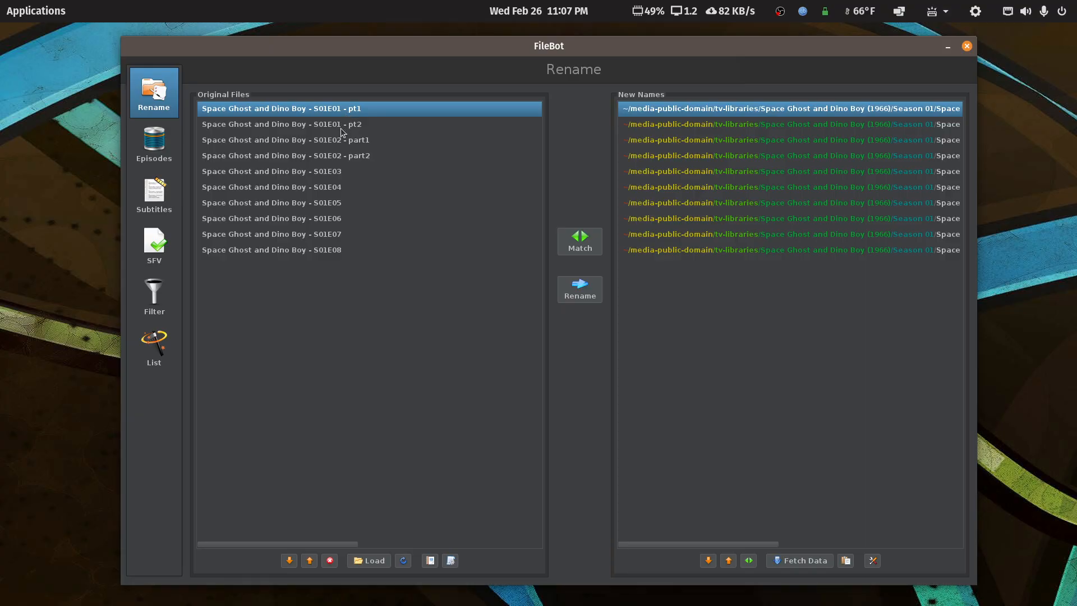
{"action": "left_click", "coordinate": [343, 129]}
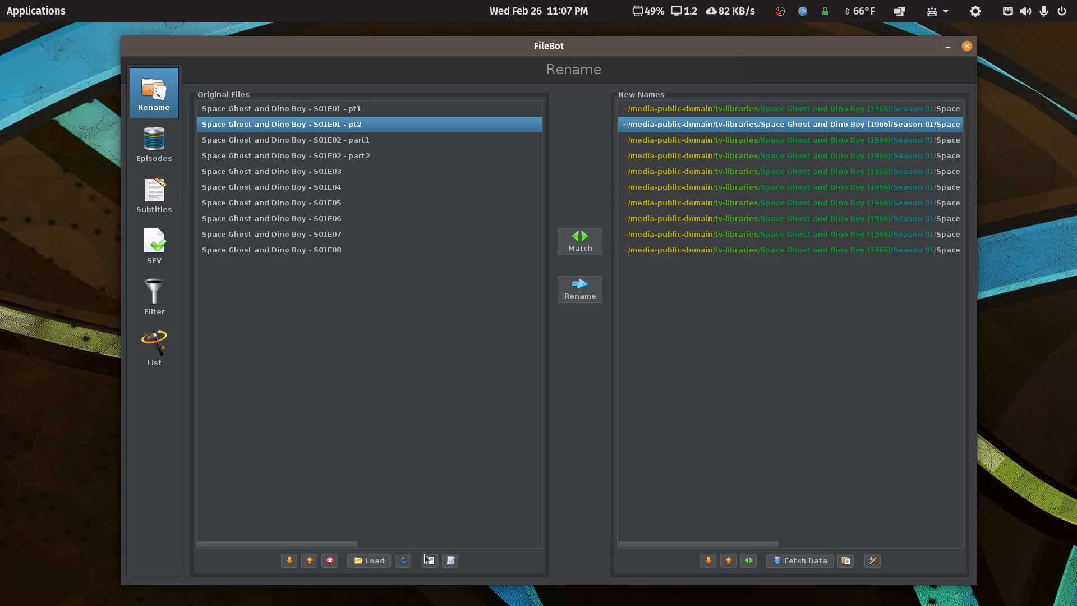
Step: Preview the new names with the preset 2 (NEW) - TV Series - TVDB Structure By Airdate and inspect the name endings
{"action": "left_click", "coordinate": [454, 563]}
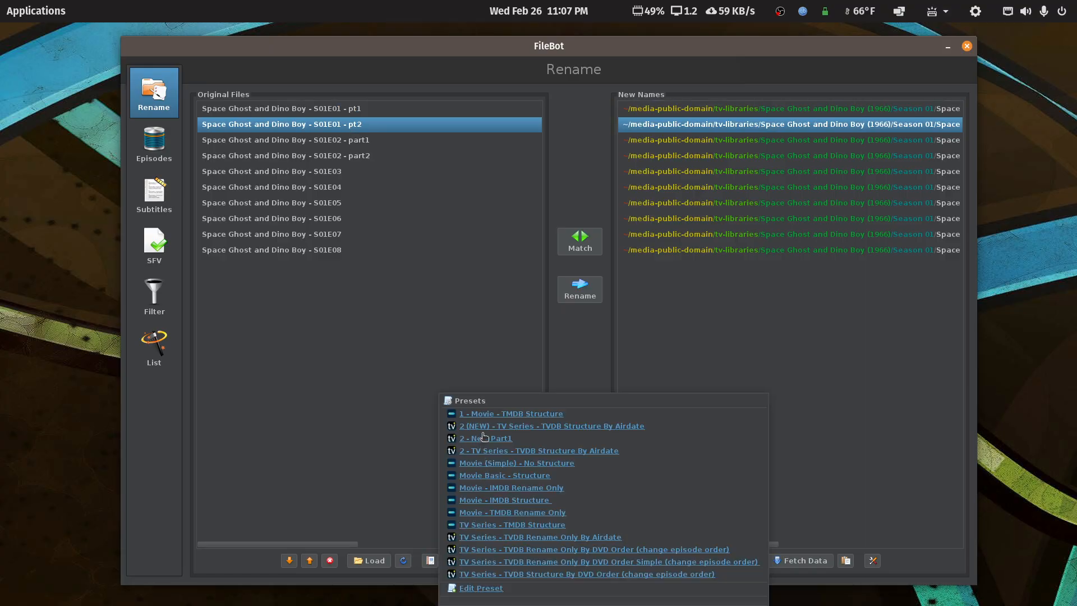
{"action": "left_click", "coordinate": [510, 426]}
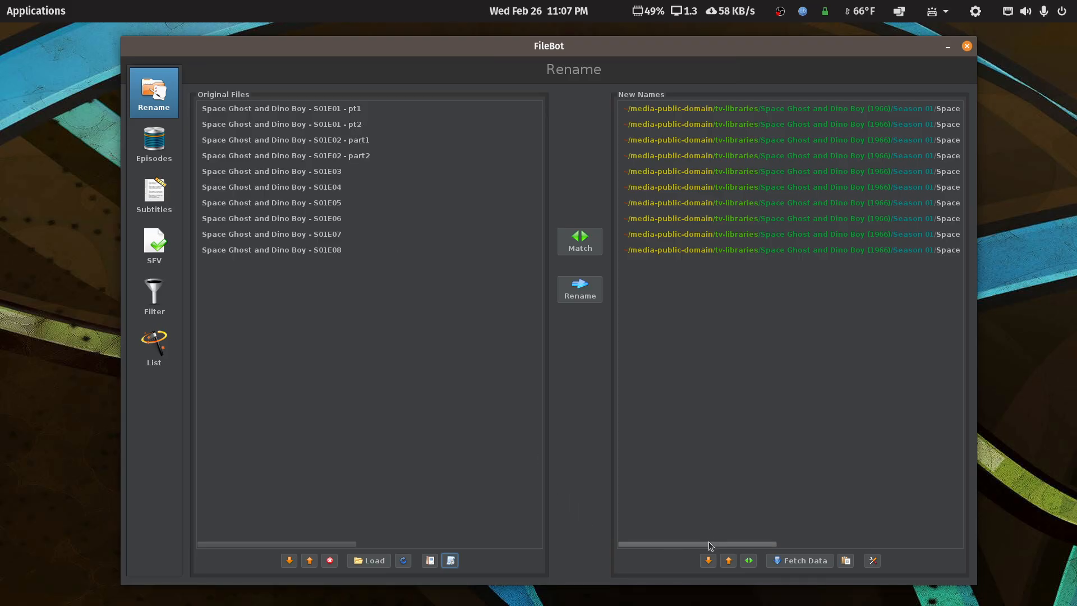
{"action": "left_click_drag", "start_coordinate": [741, 544], "coordinate": [969, 540]}
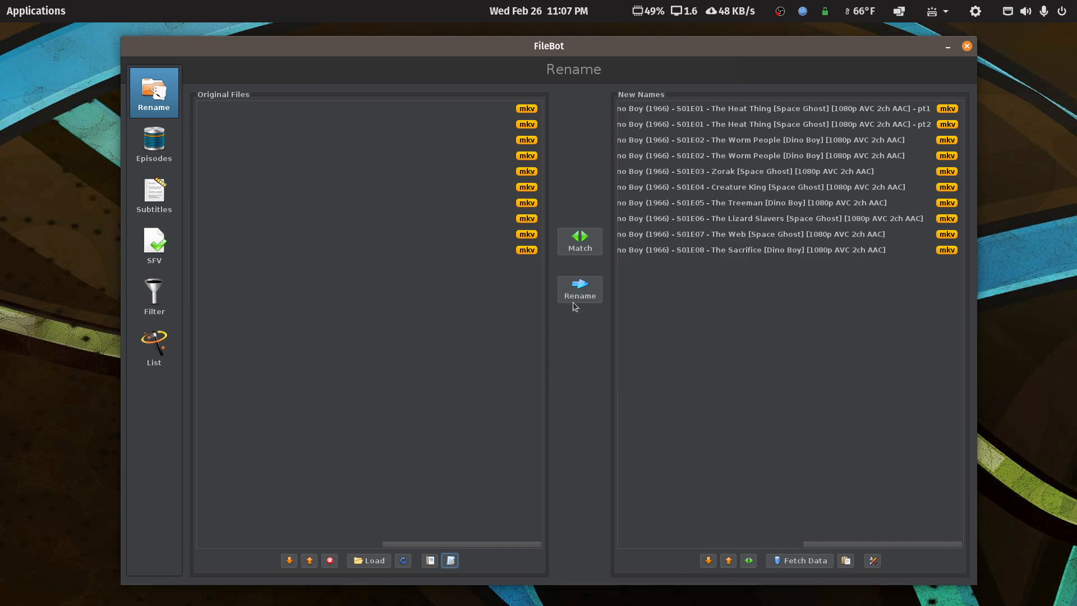
Step: Preview the new names with the preset 2 - New Part1, and close FileBot without renaming the files
{"action": "left_click", "coordinate": [451, 560]}
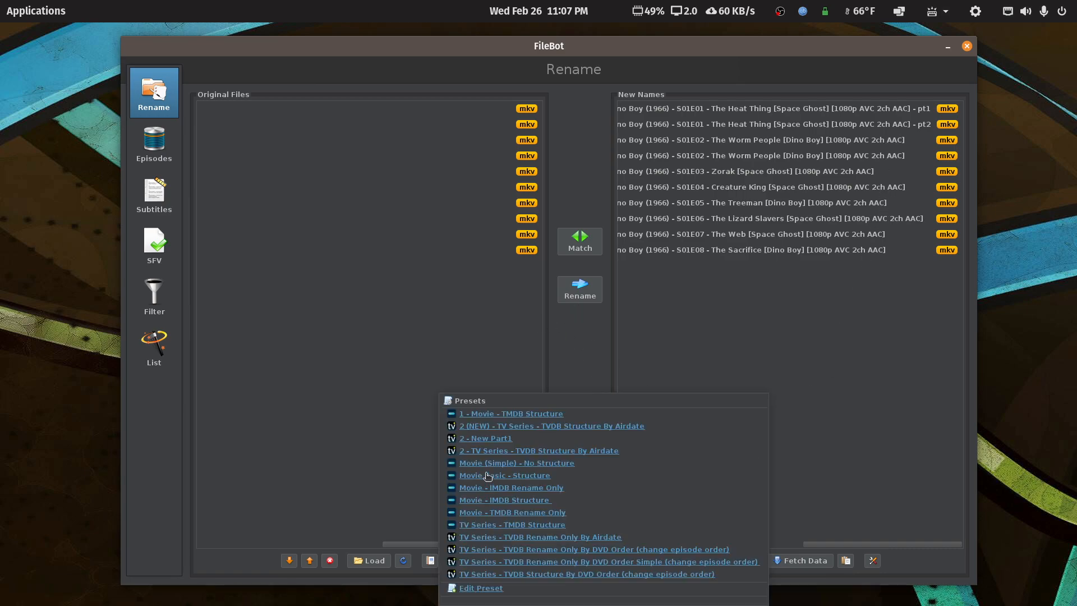
{"action": "left_click", "coordinate": [483, 439]}
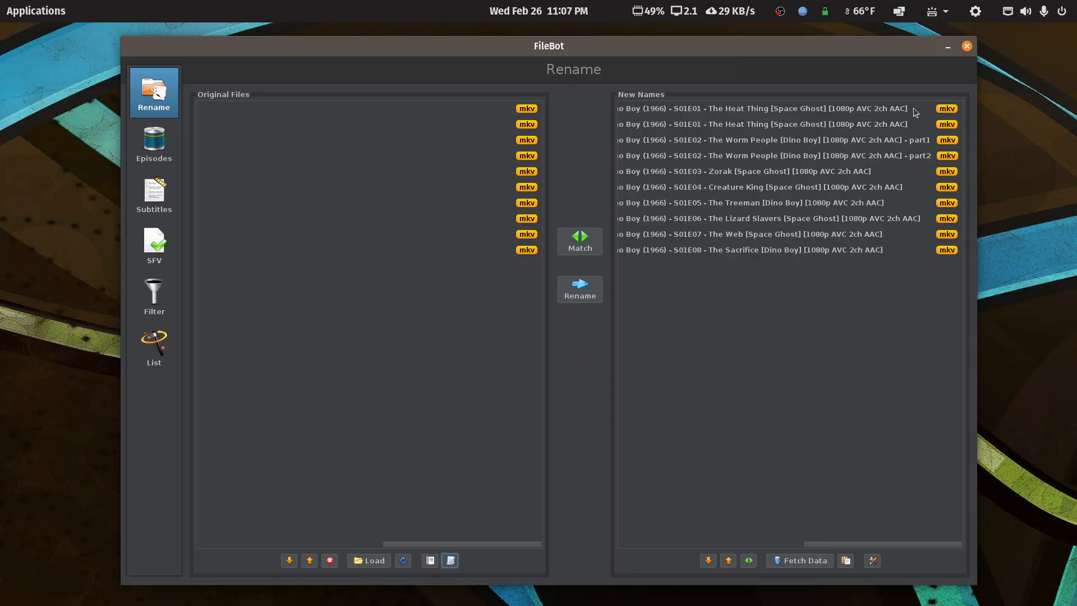
{"action": "left_click", "coordinate": [965, 47]}
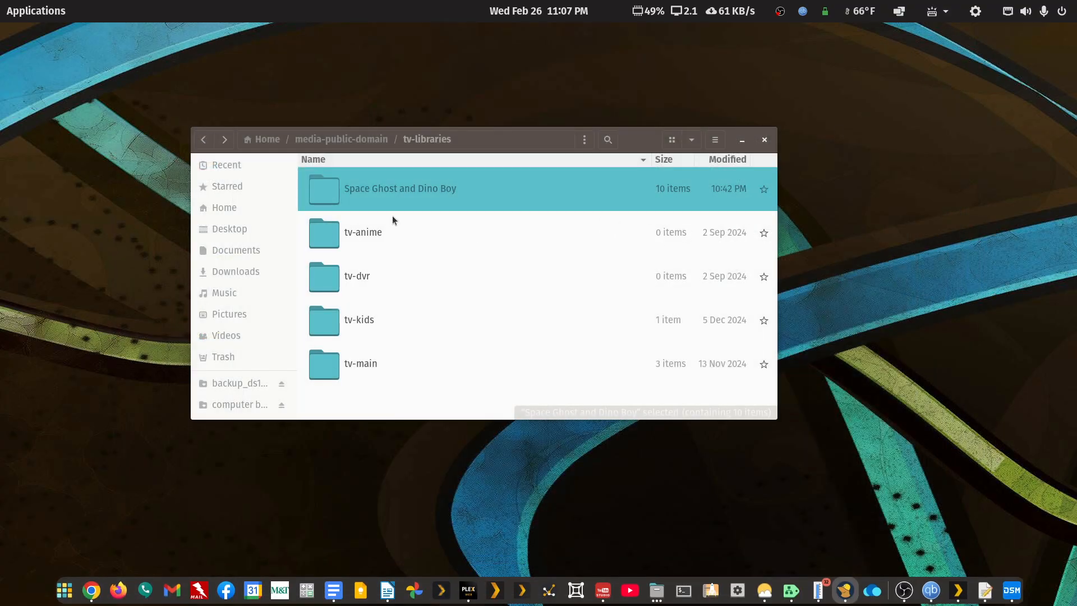
Step: Check the original file names in the Space Ghost and Dino Boy folder and switch back to the Writer document
{"action": "double_click", "coordinate": [386, 199]}
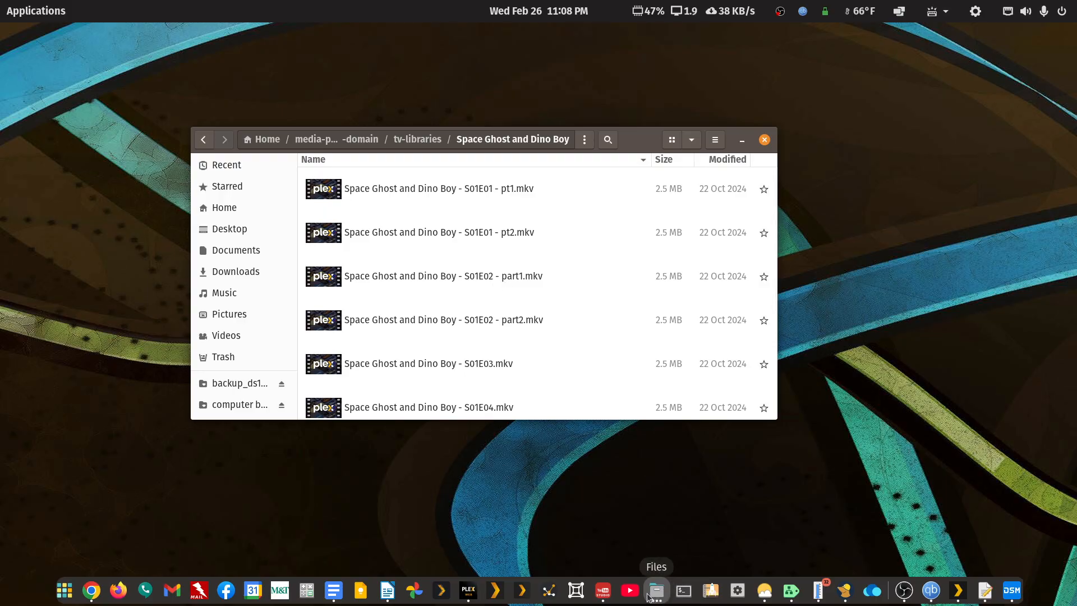
{"action": "left_click", "coordinate": [387, 590]}
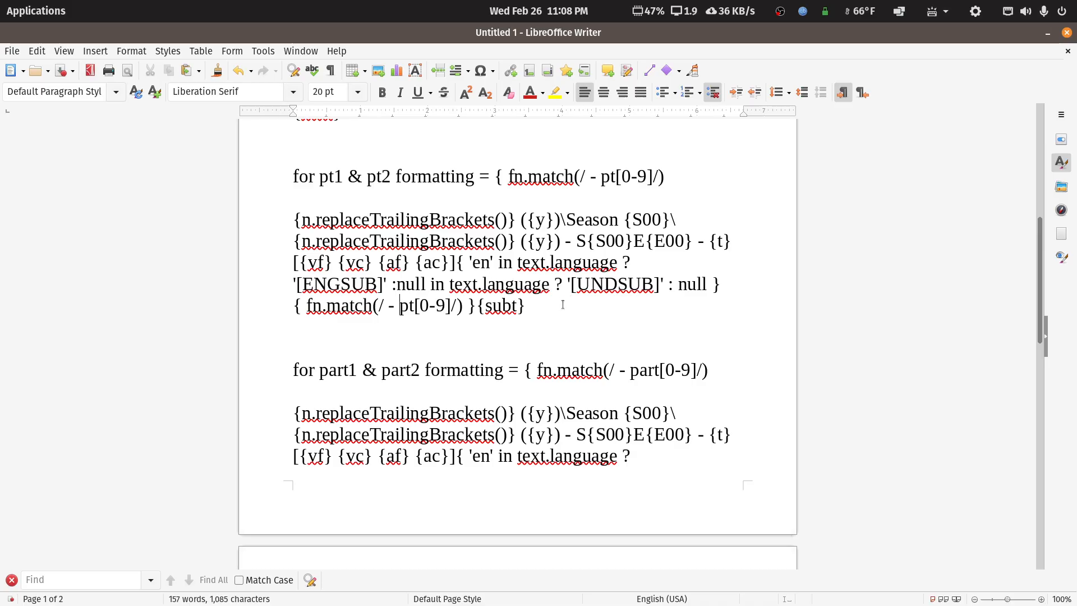
Step: Copy the full format expression for part1 & part2 and paste it again below, separated by blank lines
{"action": "scroll", "coordinate": [569, 310], "scroll_direction": "down", "scroll_amount": 3}
{"action": "scroll", "coordinate": [562, 304], "scroll_direction": "down", "scroll_amount": 3}
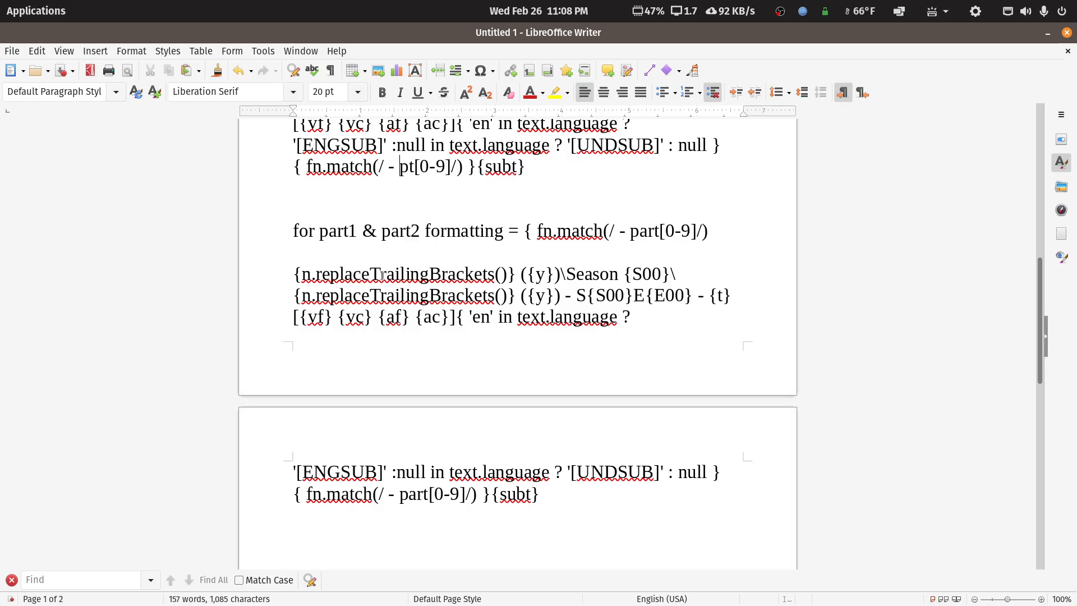
{"action": "scroll", "coordinate": [383, 273], "scroll_direction": "down", "scroll_amount": 3}
{"action": "left_click_drag", "start_coordinate": [566, 397], "coordinate": [296, 306]}
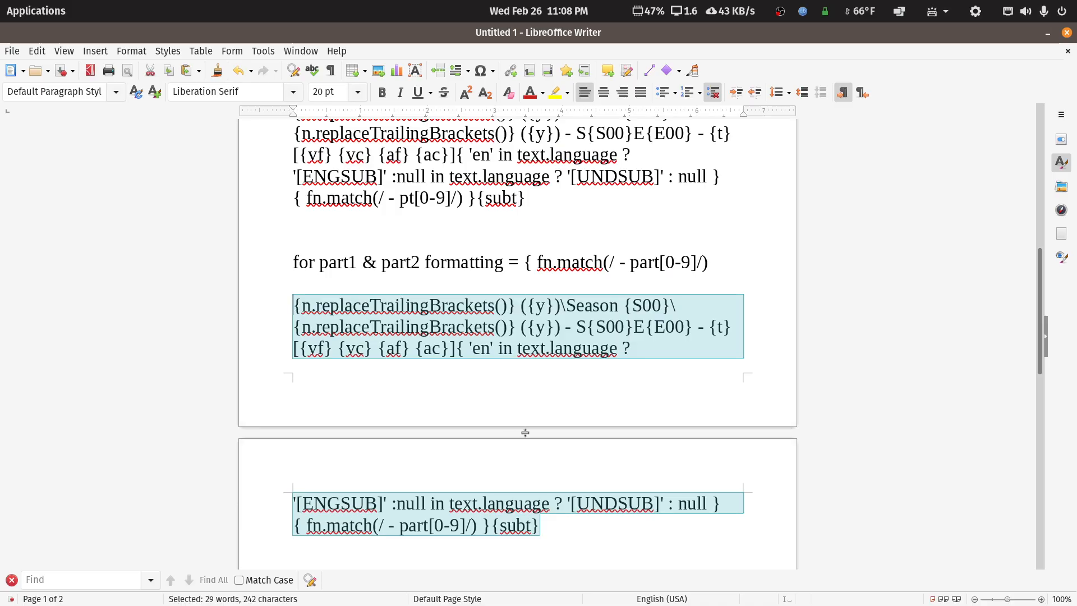
{"action": "scroll", "coordinate": [525, 432], "scroll_direction": "down", "scroll_amount": 4}
{"action": "left_click", "coordinate": [573, 394]}
{"action": "key", "text": "Return"}
{"action": "key", "text": "Return"}
{"action": "key", "text": "Return"}
{"action": "key", "text": "Return"}
{"action": "key", "text": "Return"}
{"action": "scroll", "coordinate": [575, 390], "scroll_direction": "down", "scroll_amount": 3}
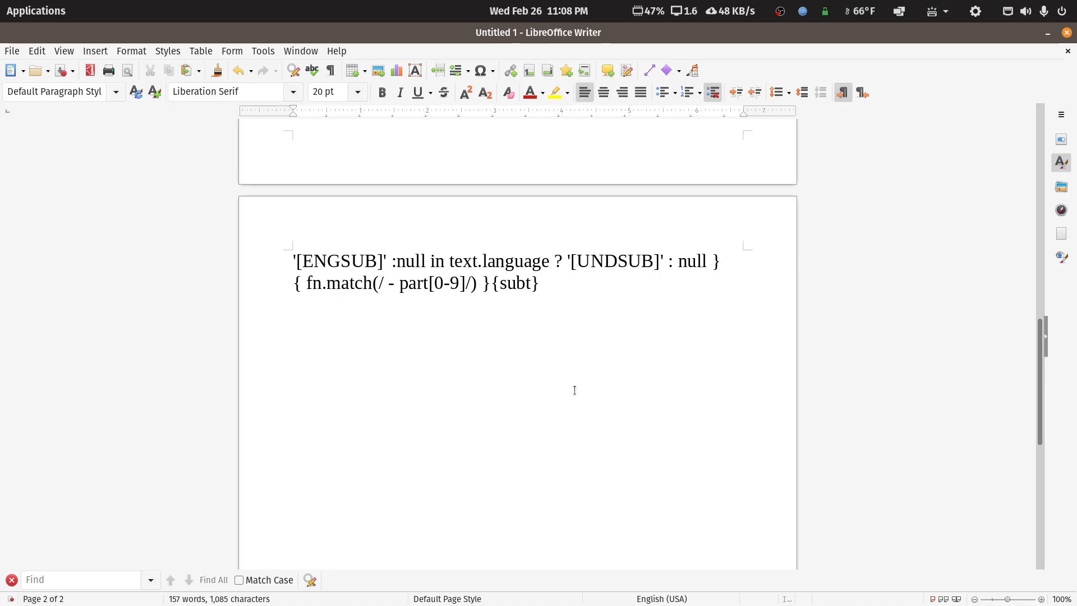
{"action": "type", "text": "{n.replaceTrailingBrackets()} ({y})\\Season {S00}\\{n.replaceTrailingBrackets()} ({y}) - S{S00}E{E00} - {t} [{vf} {vc} {af} {ac}]{ 'en' in text.language ? '[ENGSUB]' :null in text.language ? '[UNDSUB]' : null }{ fn.match(/ - part[0-9]/) }{subt}"}
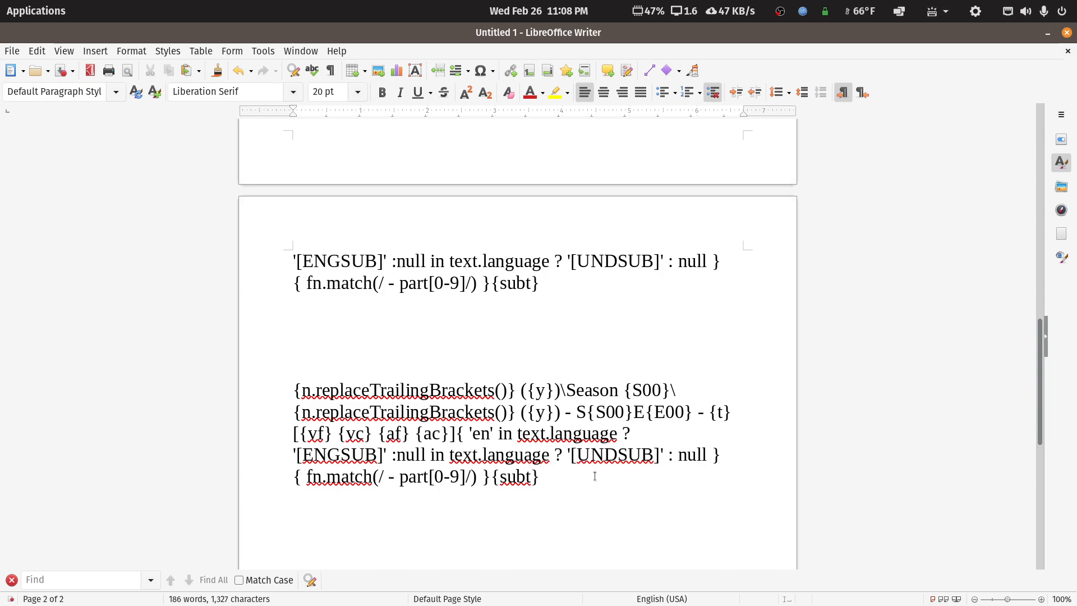
Step: Split the pasted expression after {t} with blank lines, separating off the part starting with [{vf} {vc} {af} {ac}]
{"action": "left_click", "coordinate": [735, 414]}
{"action": "key", "text": "Return"}
{"action": "key", "text": "Return"}
{"action": "key", "text": "Return"}
{"action": "key", "text": "Return"}
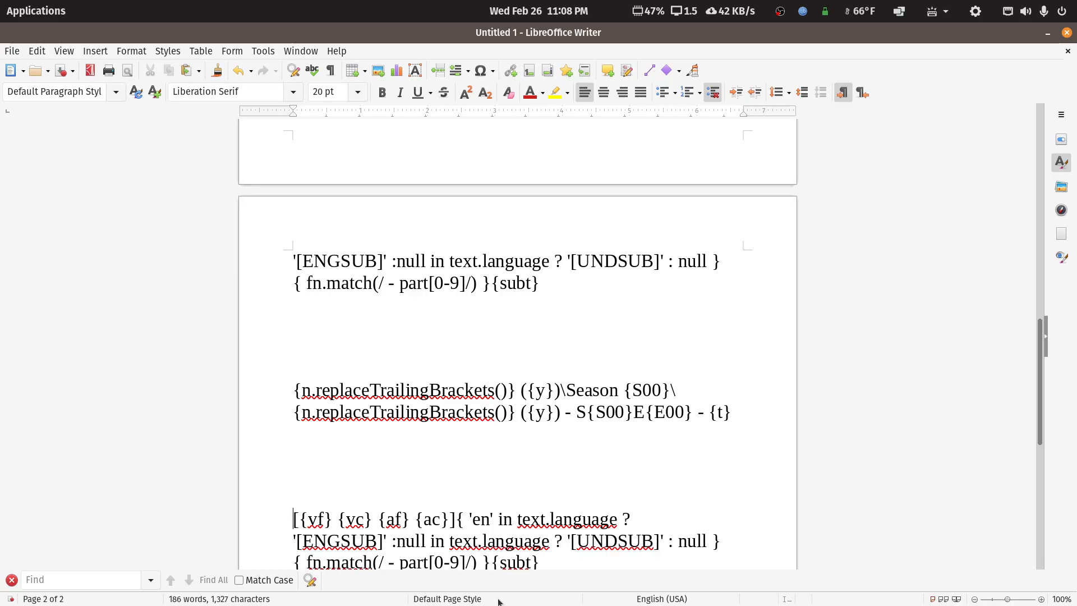
Step: Copy the ending { fn.match(/ - part[0-9]/) }{subt} and paste it directly after {t} in the split expression
{"action": "left_click_drag", "start_coordinate": [291, 562], "coordinate": [427, 537]}
{"action": "key", "text": "ctrl+c"}
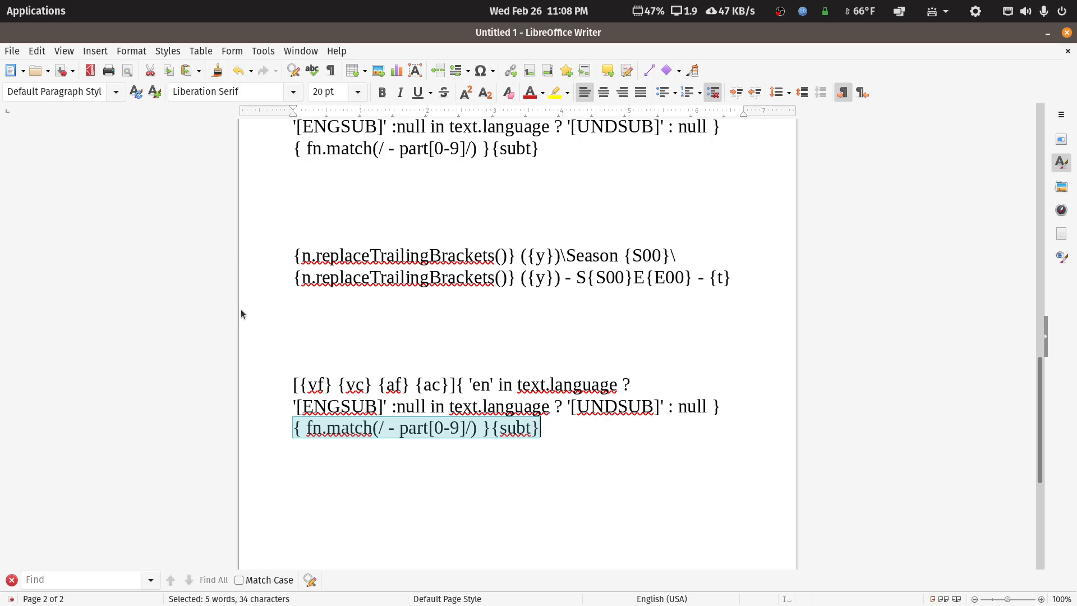
{"action": "left_click", "coordinate": [730, 279]}
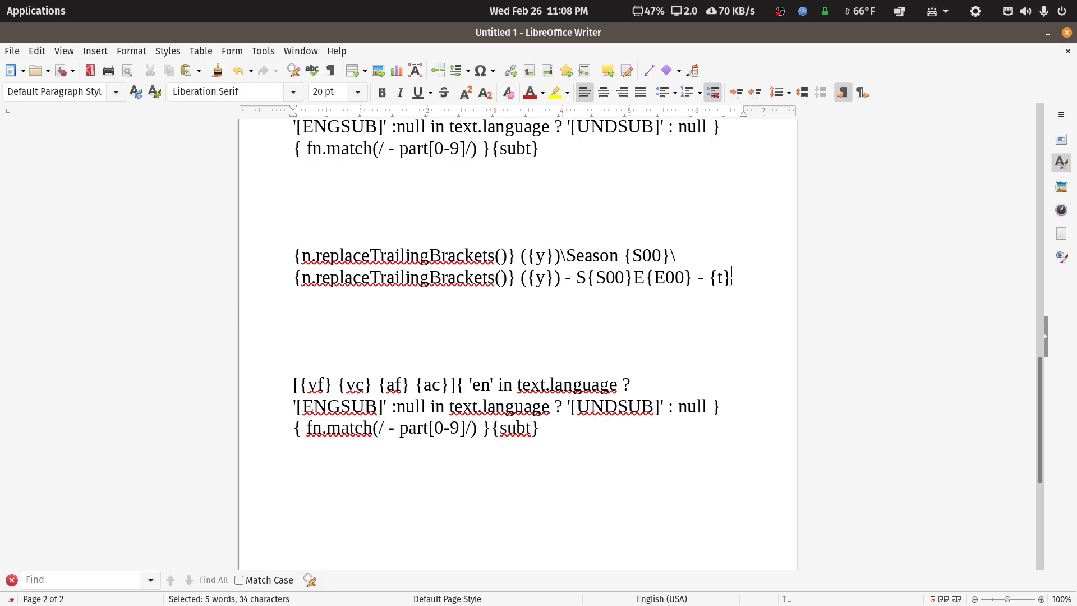
{"action": "key", "text": "ctrl+v"}
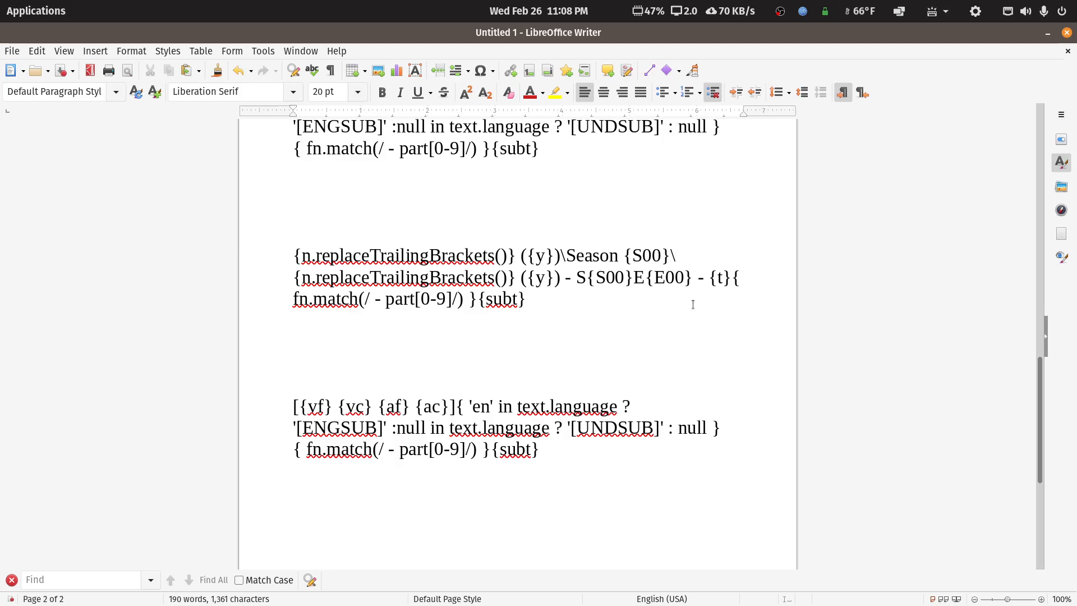
Step: Copy the whole shortened expression, switch to the file manager, and open the Space Ghost and Dino Boy folder in FileBot
{"action": "left_click_drag", "start_coordinate": [535, 308], "coordinate": [264, 258]}
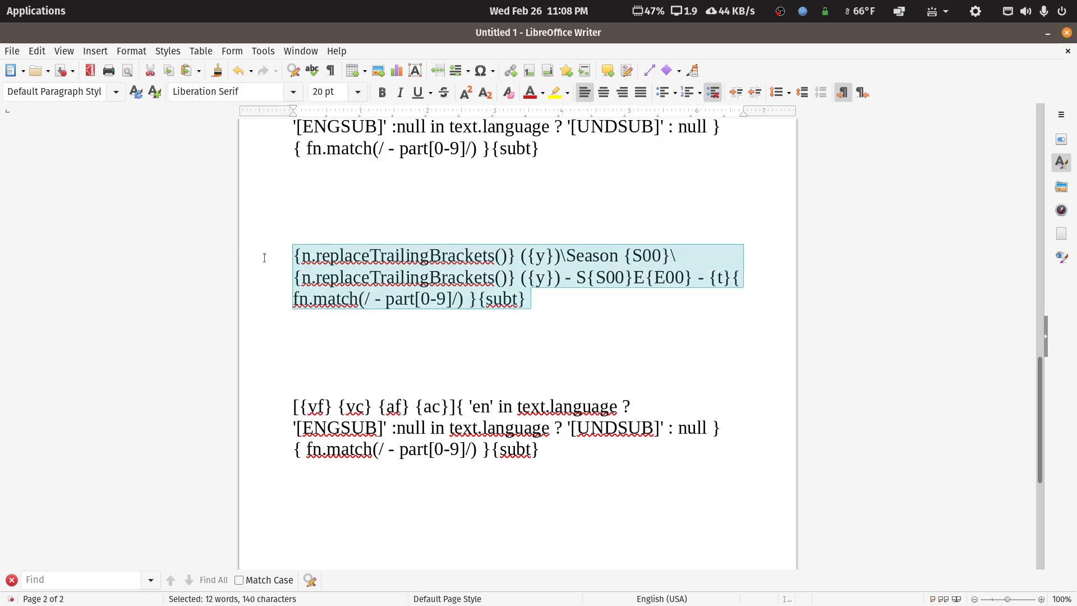
{"action": "left_click", "coordinate": [1045, 40]}
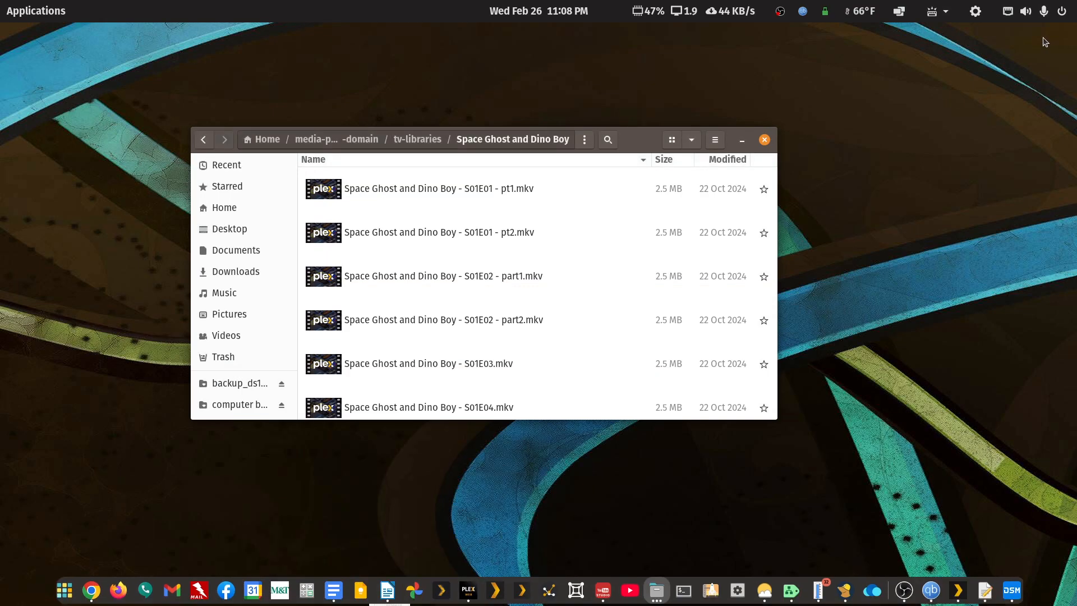
{"action": "left_click", "coordinate": [203, 139]}
{"action": "right_click", "coordinate": [322, 193]}
{"action": "left_click", "coordinate": [387, 213]}
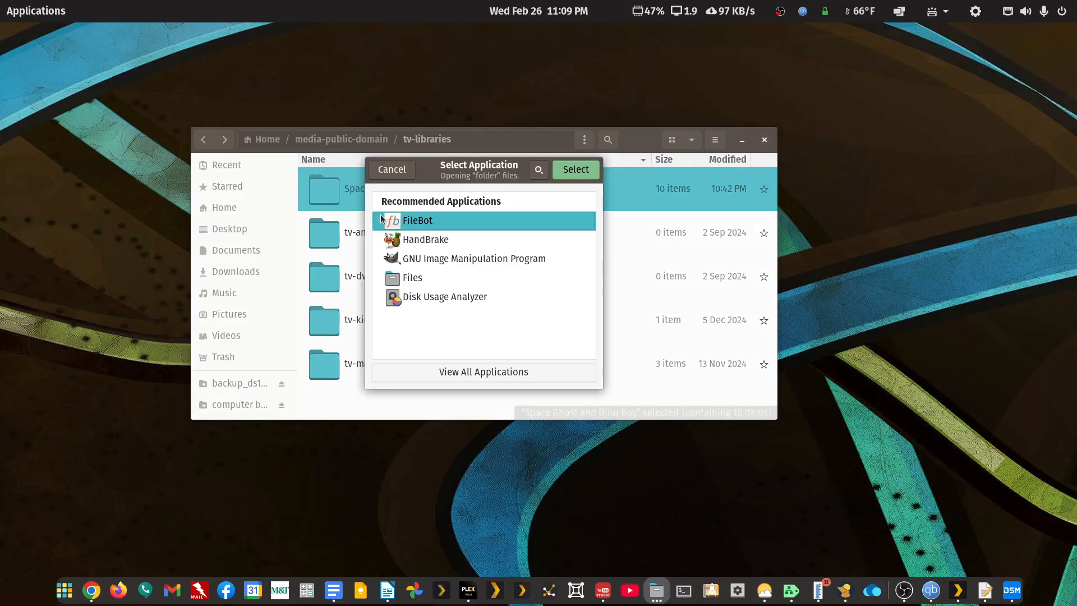
{"action": "left_click", "coordinate": [575, 169]}
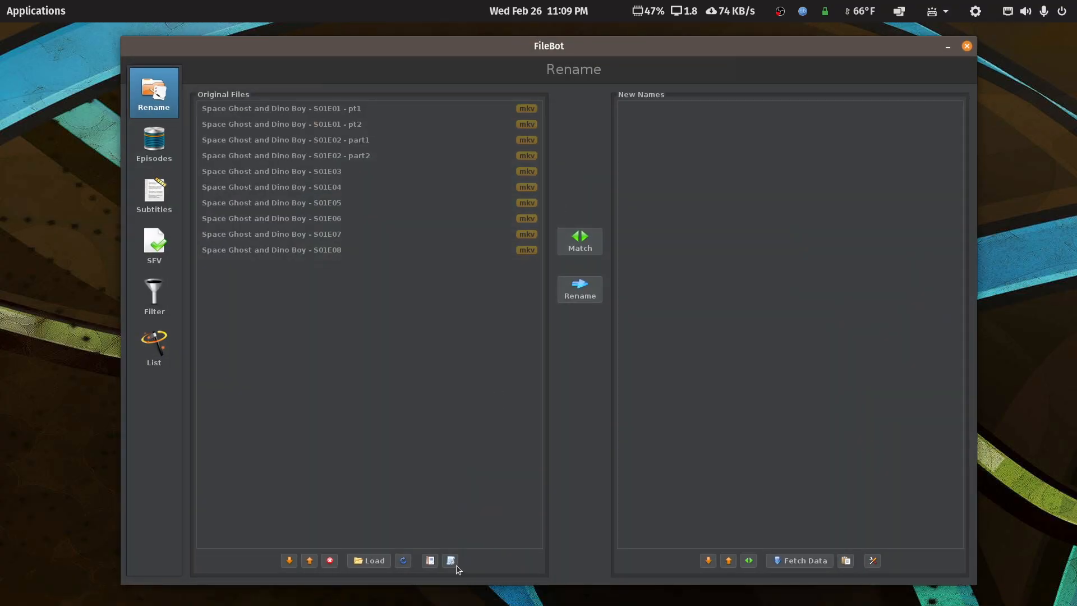
Step: Create a new preset named Simple New TV
{"action": "left_click", "coordinate": [454, 563]}
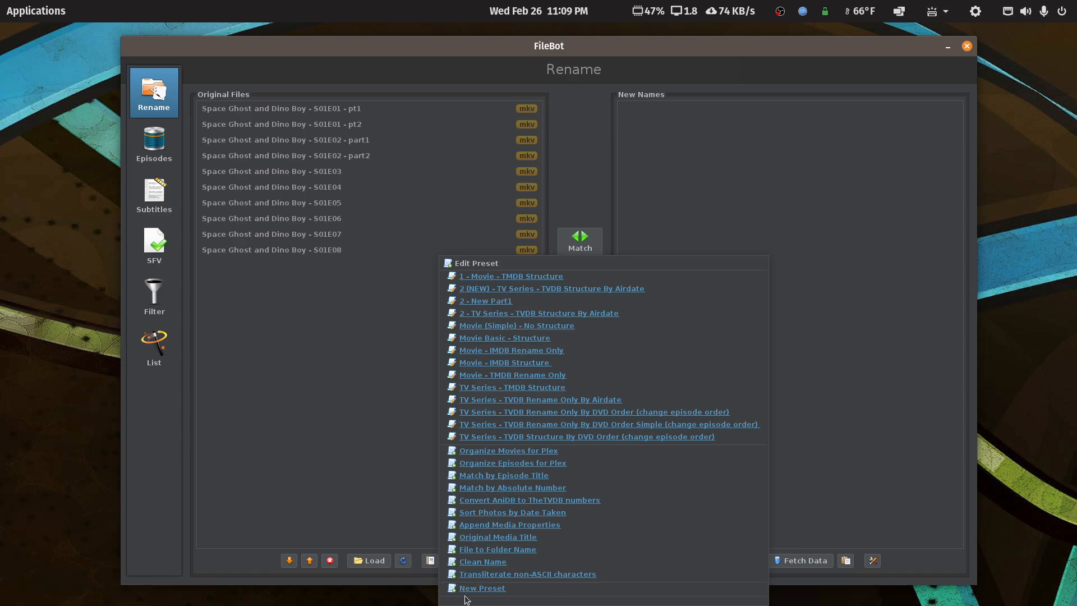
{"action": "left_click", "coordinate": [468, 587]}
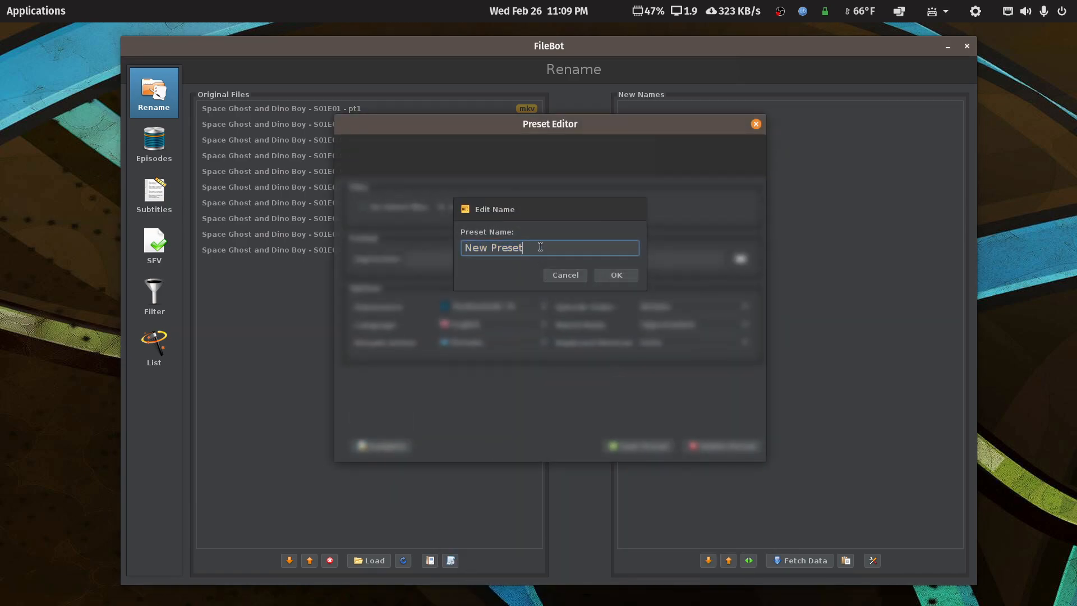
{"action": "type", "text": "Simpl"}
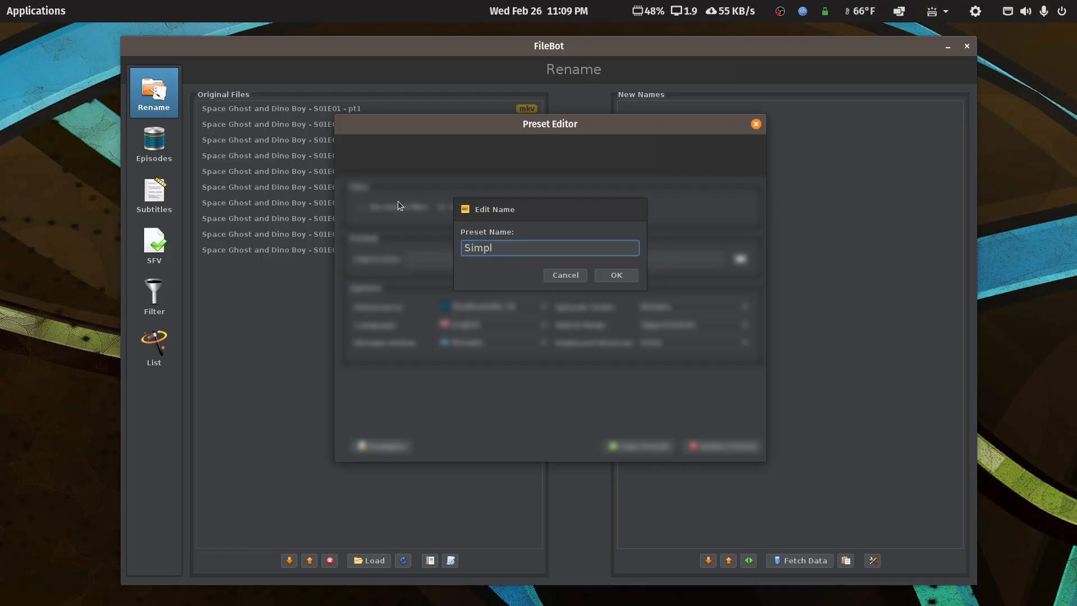
{"action": "type", "text": "e Newe"}
{"action": "key", "text": "BackSpace"}
{"action": "type", "text": "TV"}
{"action": "left_click", "coordinate": [621, 279]}
Step: Paste the shortened expression ending in { fn.match(/ - part[0-9]/) }{subt} as the preset's format and set the datasource to TheTVDB
{"action": "left_click", "coordinate": [573, 263]}
{"action": "type", "text": "ckets()} ({y}) - S{S00}E{E00} - {t}{ fn.match(/ - part[0-9]/) }{subt}"}
{"action": "left_click", "coordinate": [542, 313]}
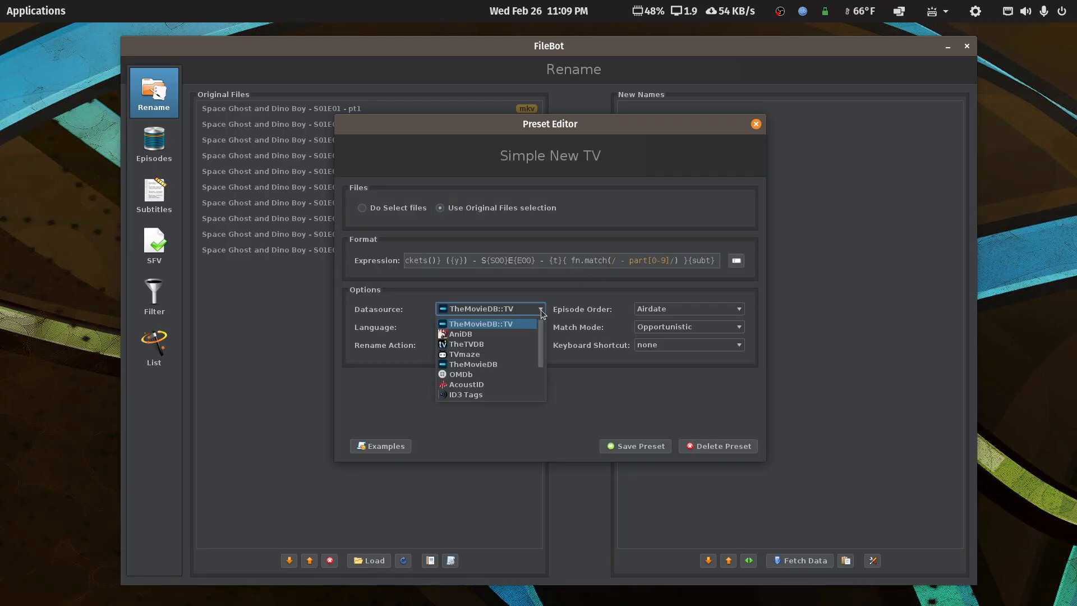
{"action": "left_click", "coordinate": [489, 344]}
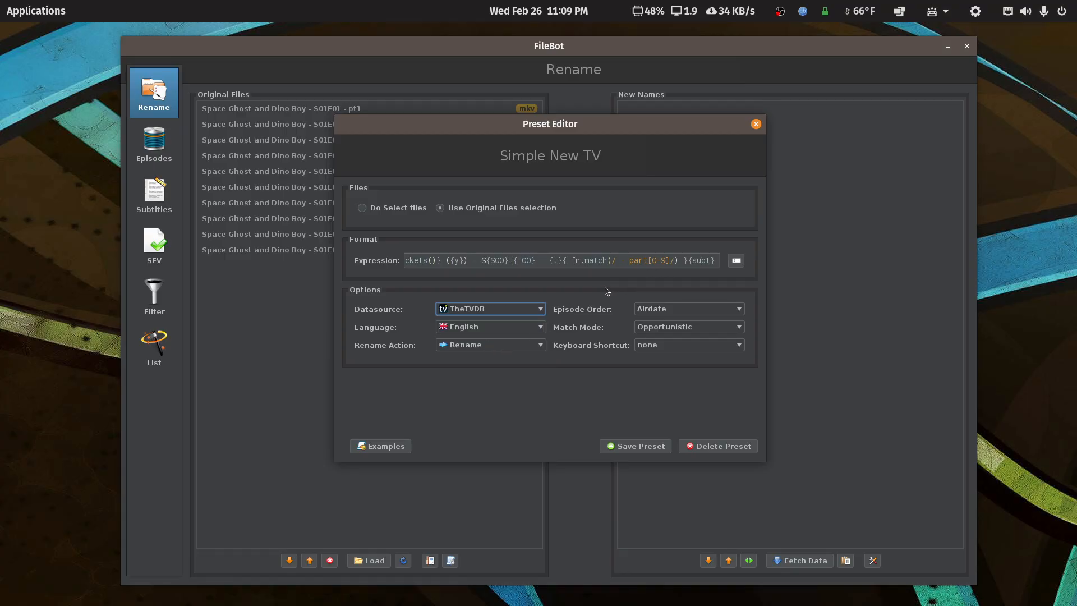
{"action": "left_click", "coordinate": [542, 310]}
{"action": "key", "text": "Up"}
{"action": "key", "text": "Up"}
{"action": "key", "text": "Return"}
{"action": "left_click", "coordinate": [543, 312]}
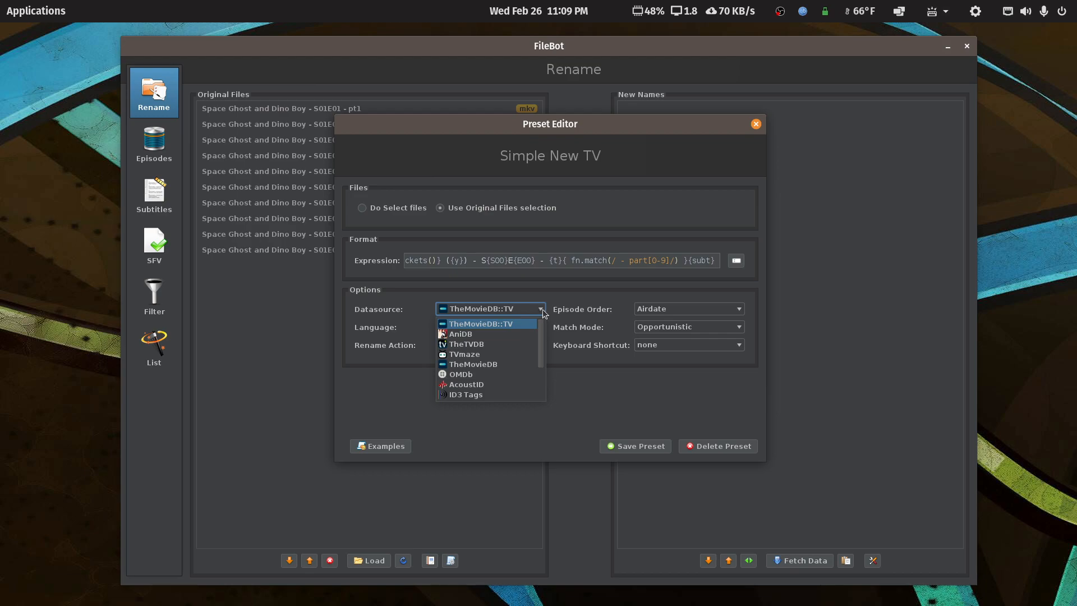
{"action": "left_click", "coordinate": [507, 343]}
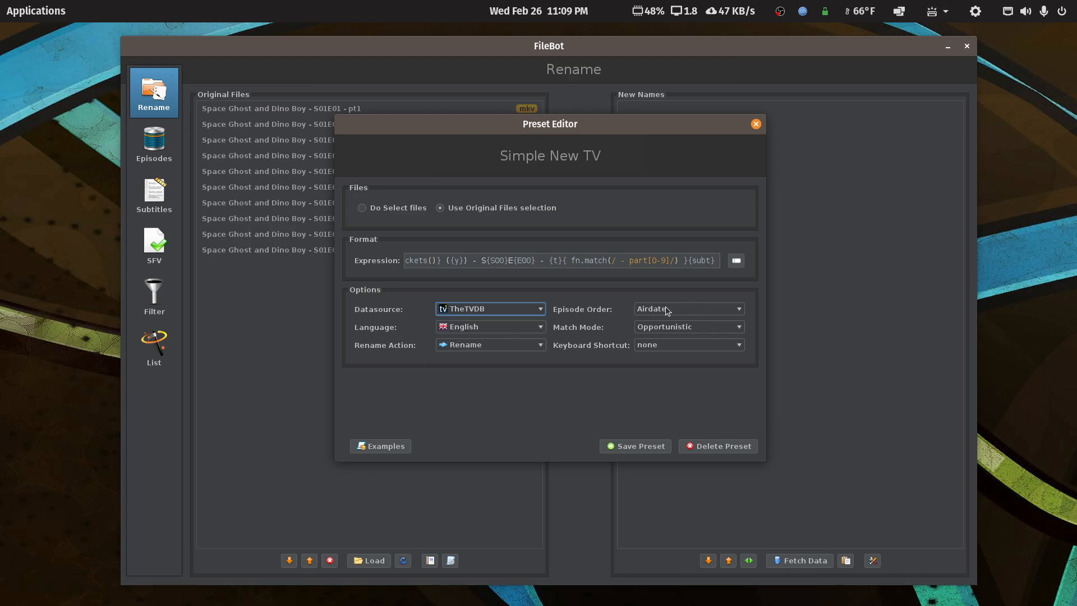
Step: Save the preset and preview the new names with Simple New TV in the maximized window, checking the name endings
{"action": "left_click", "coordinate": [663, 449]}
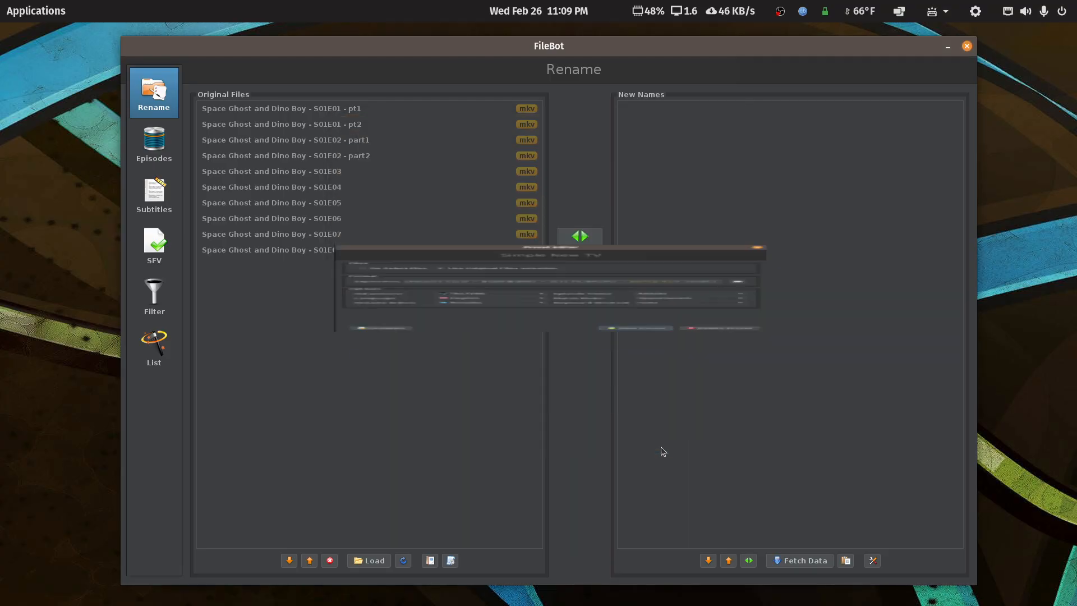
{"action": "double_click", "coordinate": [487, 46]}
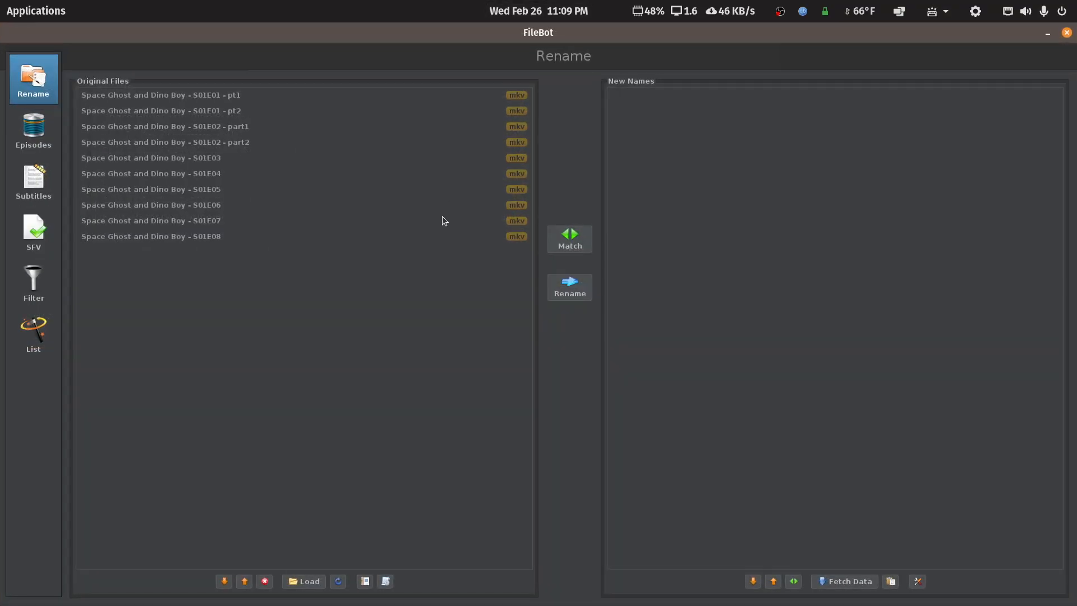
{"action": "left_click", "coordinate": [386, 581]}
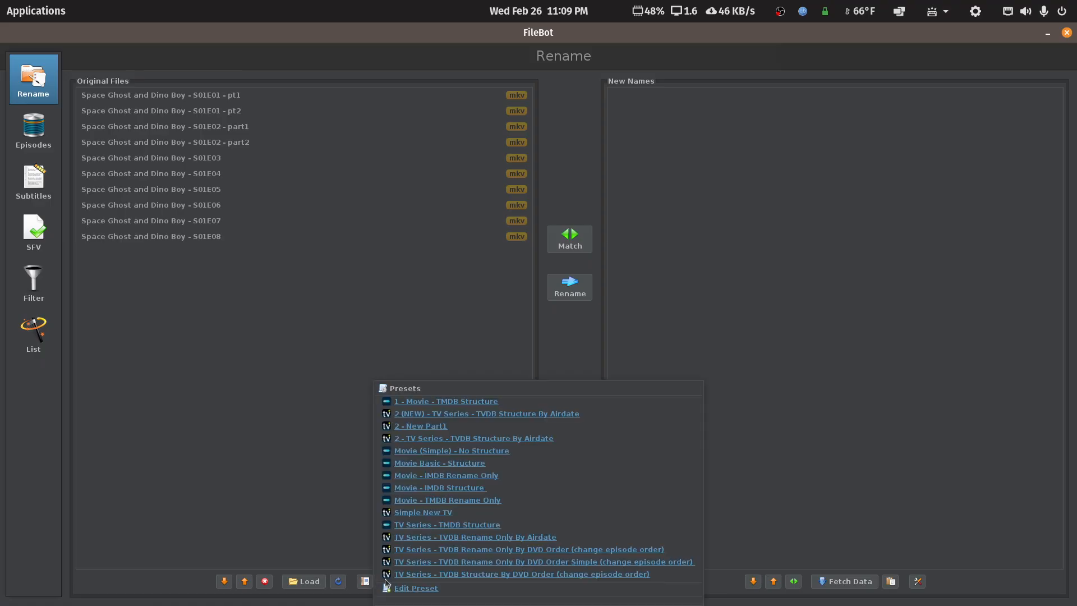
{"action": "left_click", "coordinate": [417, 515]}
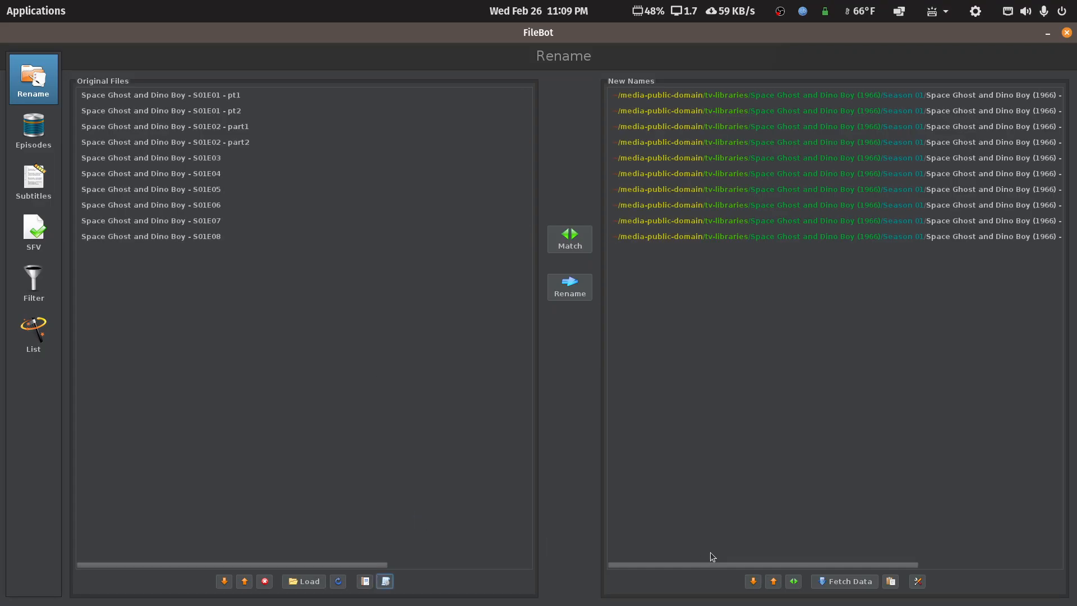
{"action": "left_click_drag", "start_coordinate": [714, 564], "coordinate": [956, 566]}
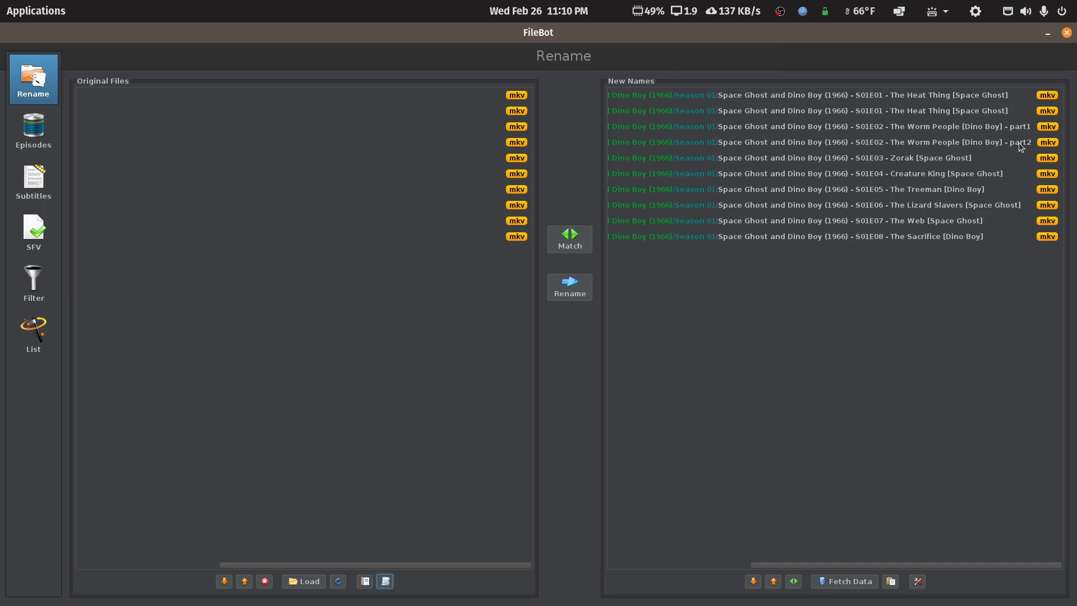
Step: Close FileBot and start a batch rename of the S01E01 pt1 and pt2 files in the Space Ghost and Dino Boy folder
{"action": "left_click", "coordinate": [1067, 32]}
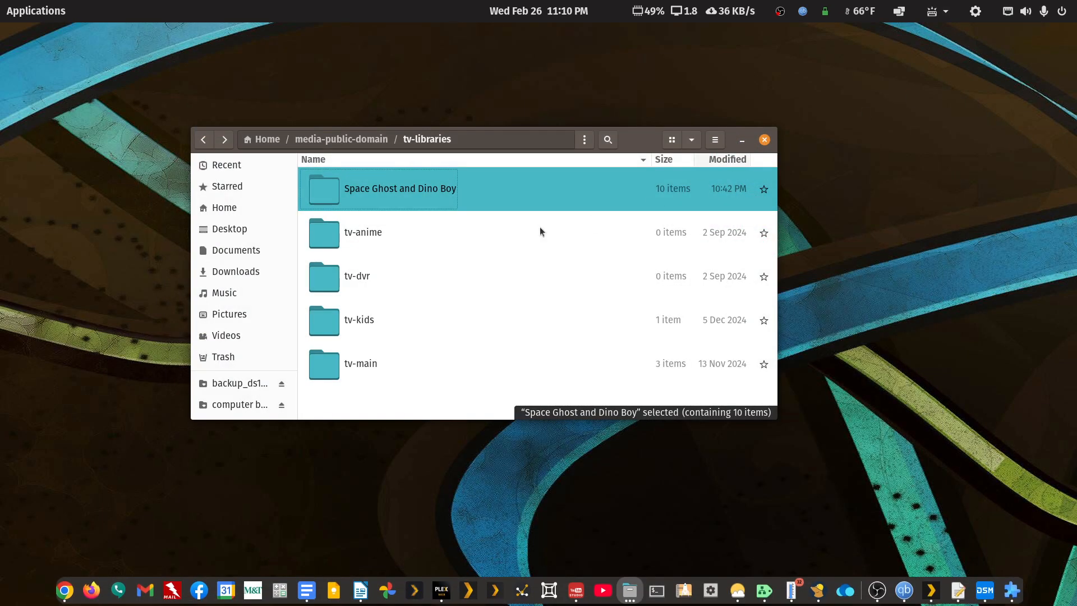
{"action": "double_click", "coordinate": [416, 189]}
{"action": "right_click", "coordinate": [405, 197]}
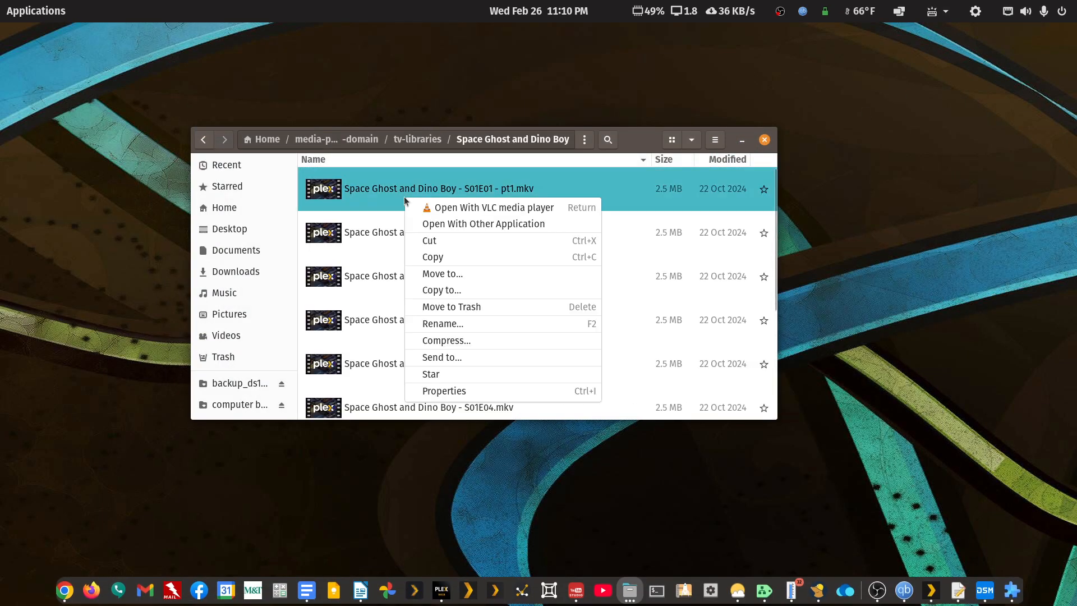
{"action": "key", "text": "Escape"}
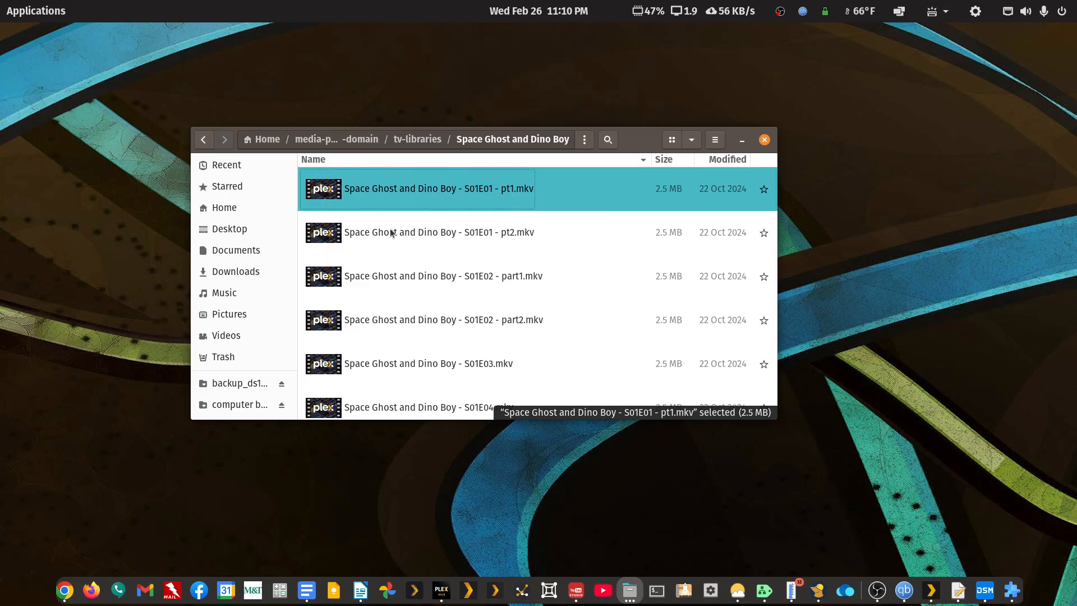
{"action": "left_click", "coordinate": [391, 233], "text": "ctrl"}
{"action": "right_click", "coordinate": [392, 231]}
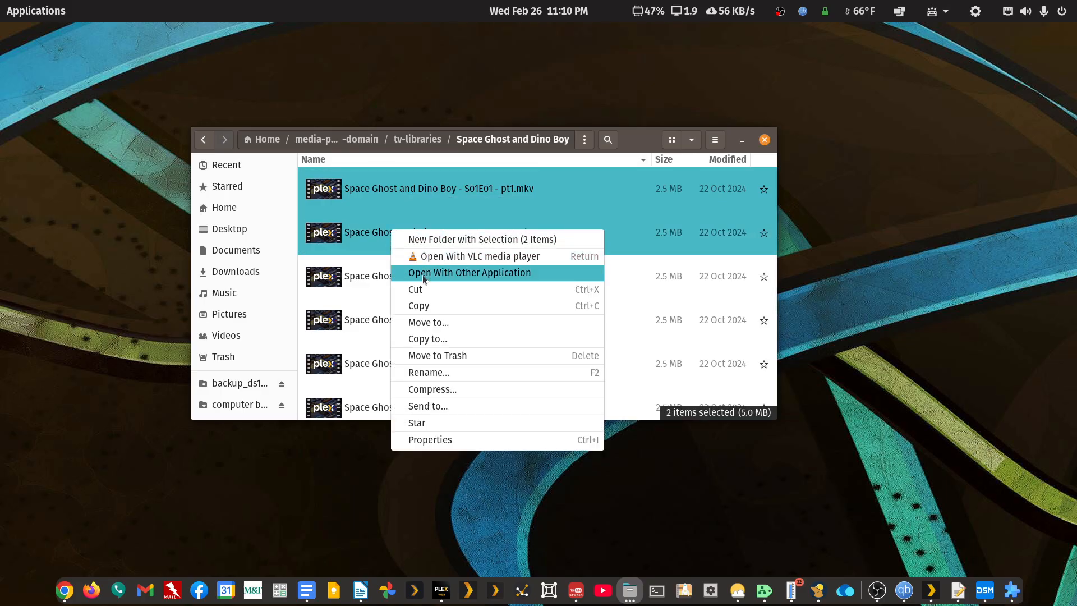
{"action": "left_click", "coordinate": [416, 373]}
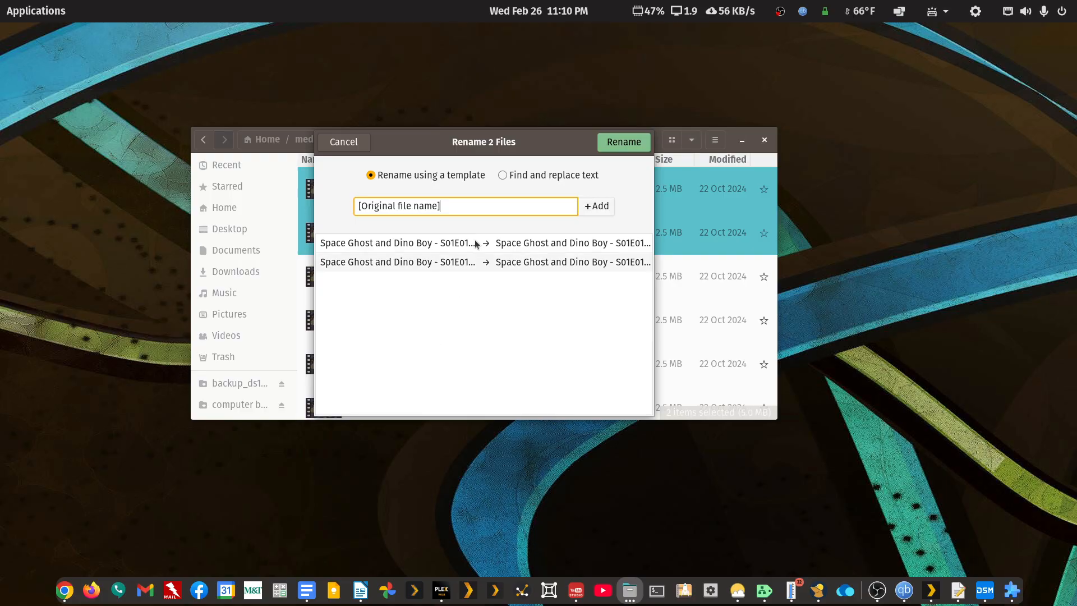
Step: Rename both S01E01 files by finding the text pt and replacing it with part
{"action": "left_click", "coordinate": [515, 179]}
{"action": "left_click_drag", "start_coordinate": [653, 319], "coordinate": [919, 341]}
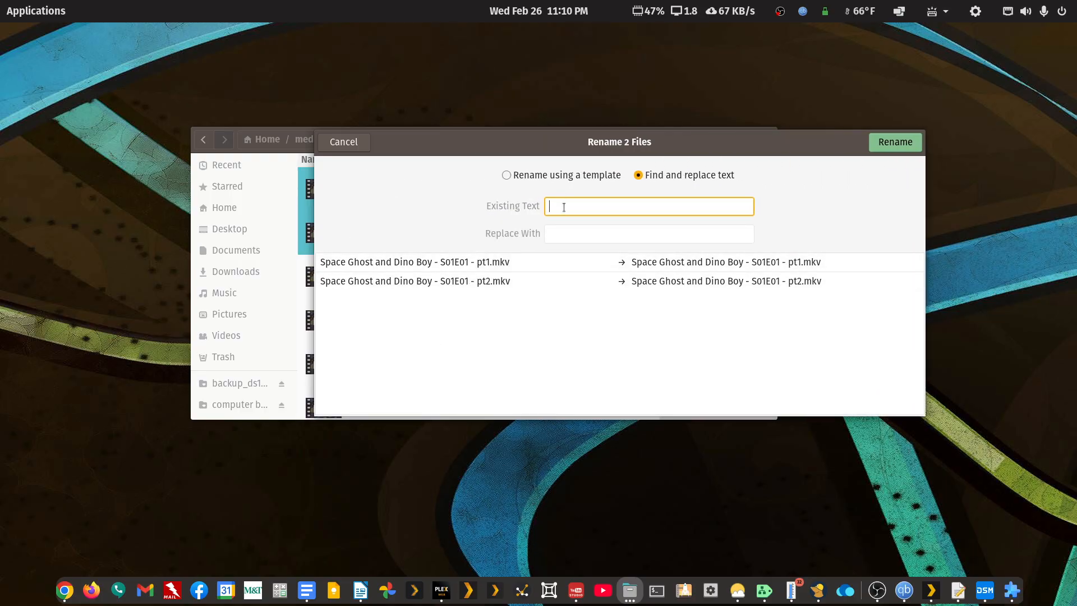
{"action": "type", "text": "pt"}
{"action": "key", "text": "Tab"}
{"action": "type", "text": "part"}
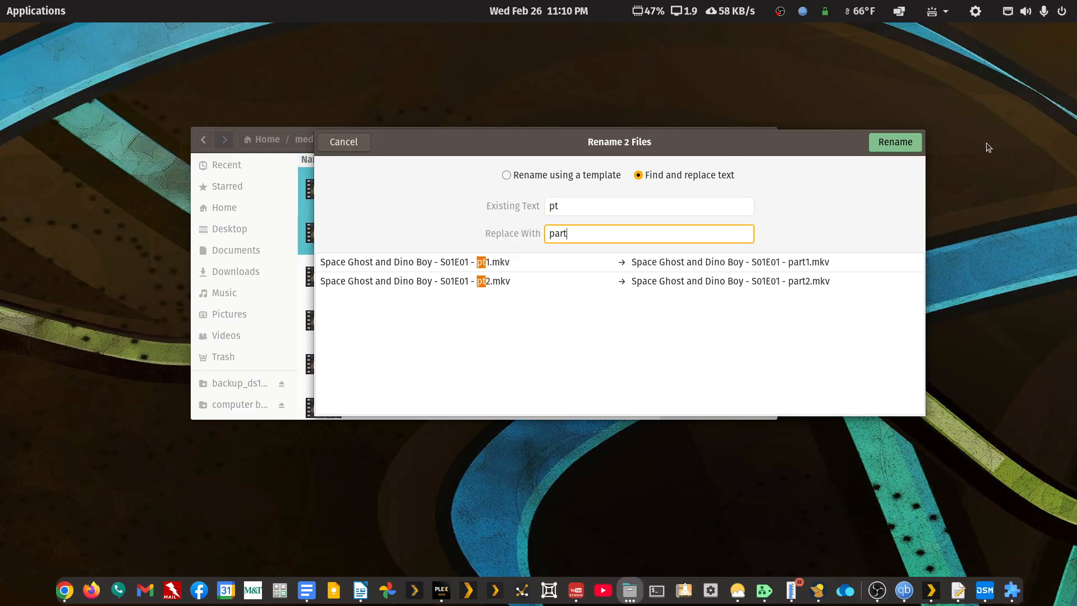
{"action": "left_click", "coordinate": [878, 148]}
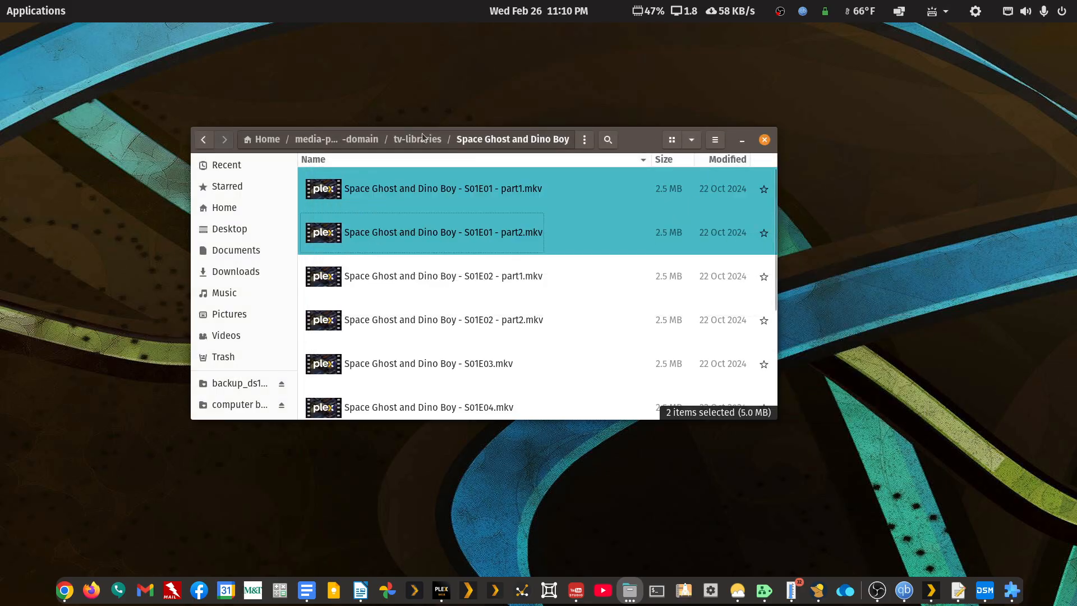
Step: Return to the tv-libraries folder and open the Space Ghost and Dino Boy folder in FileBot
{"action": "left_click", "coordinate": [203, 140]}
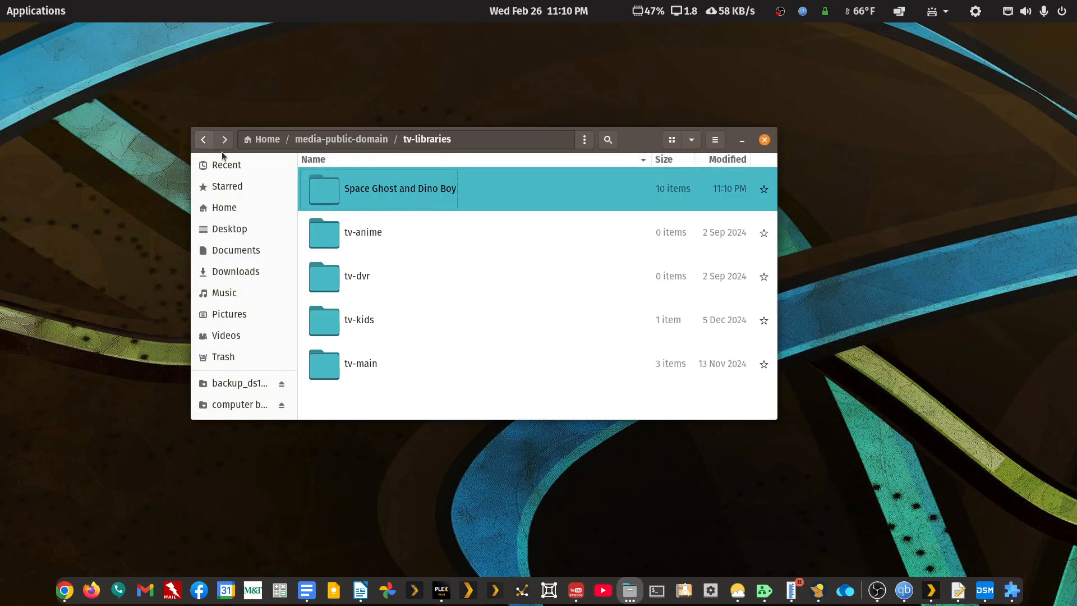
{"action": "right_click", "coordinate": [391, 185]}
{"action": "left_click", "coordinate": [410, 210]}
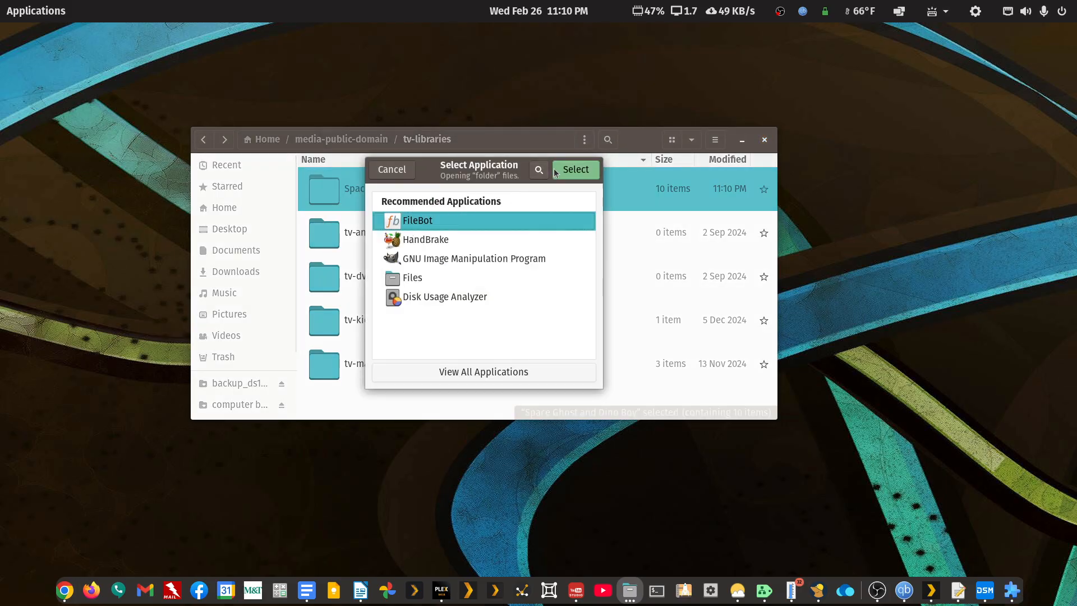
{"action": "left_click", "coordinate": [575, 171]}
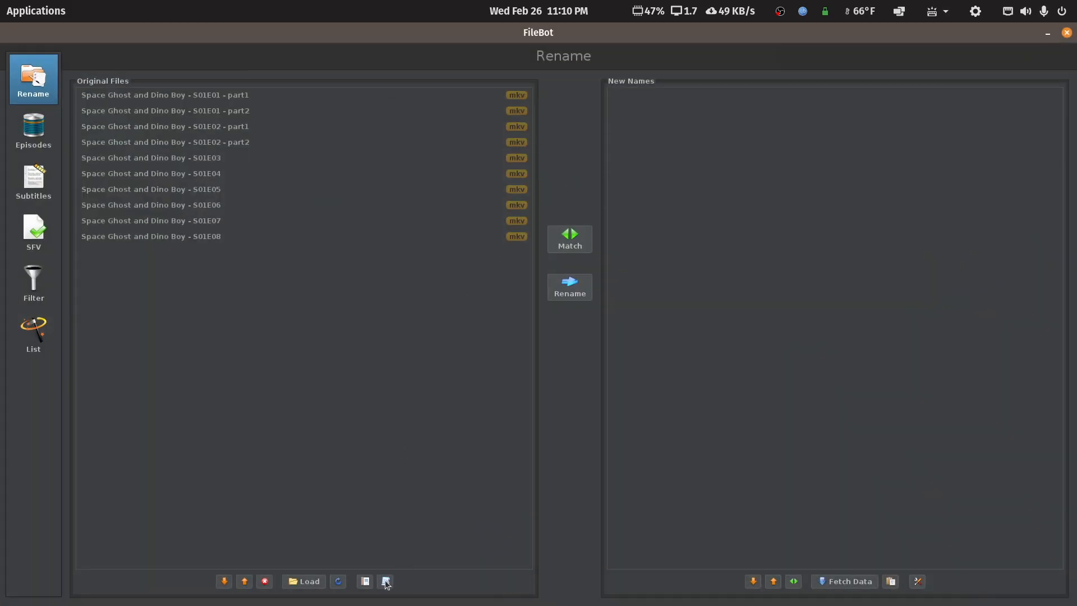
Step: Apply the Simple New TV preset to the Space Ghost and Dino Boy files, check the new name endings, rename them, and close FileBot
{"action": "left_click", "coordinate": [385, 582]}
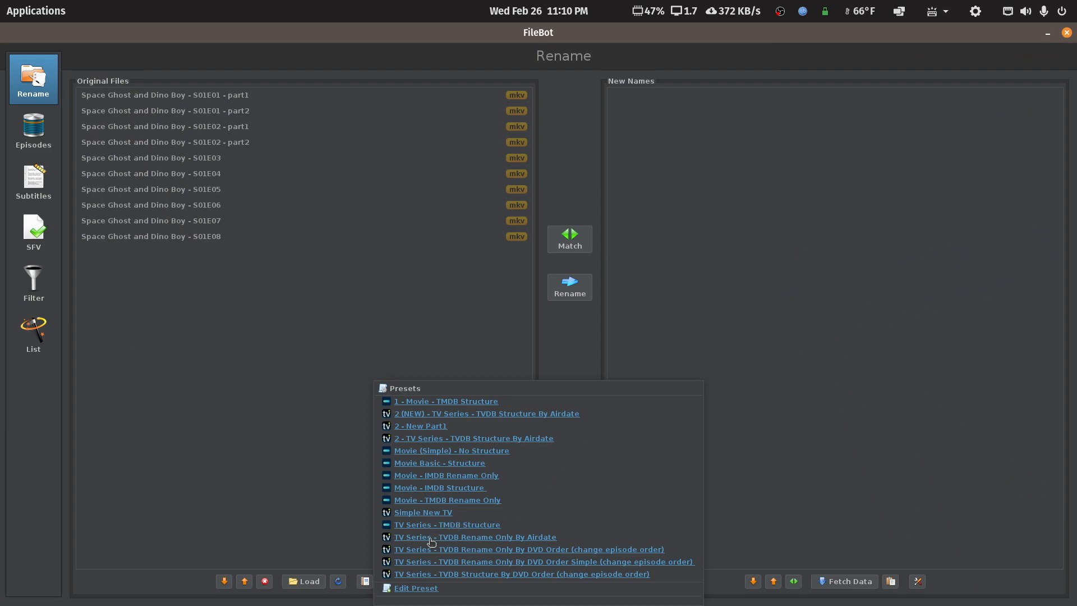
{"action": "left_click", "coordinate": [424, 512]}
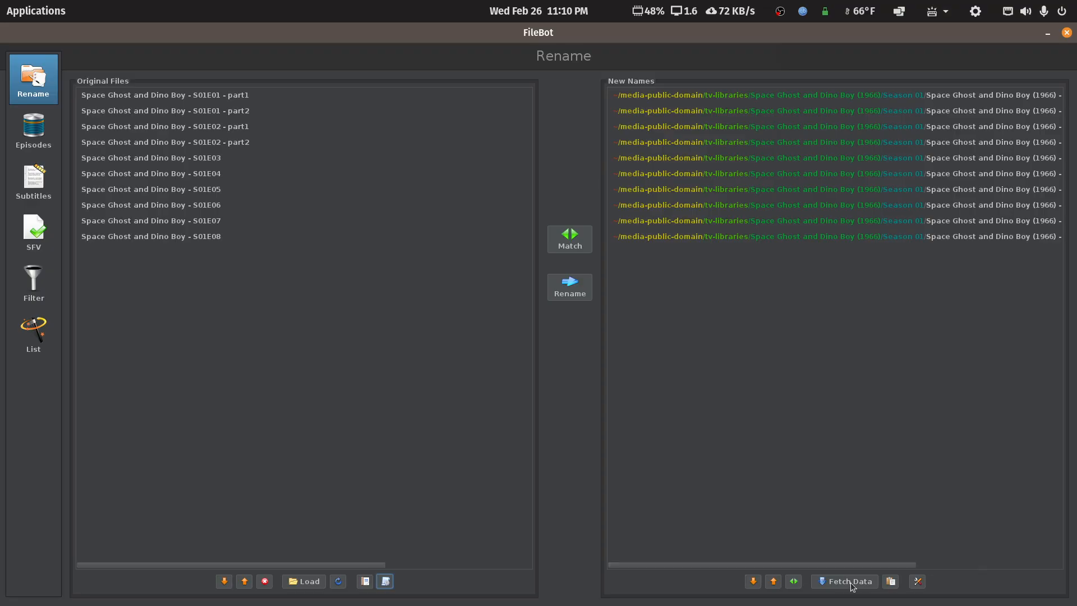
{"action": "left_click_drag", "start_coordinate": [873, 564], "coordinate": [1064, 543]}
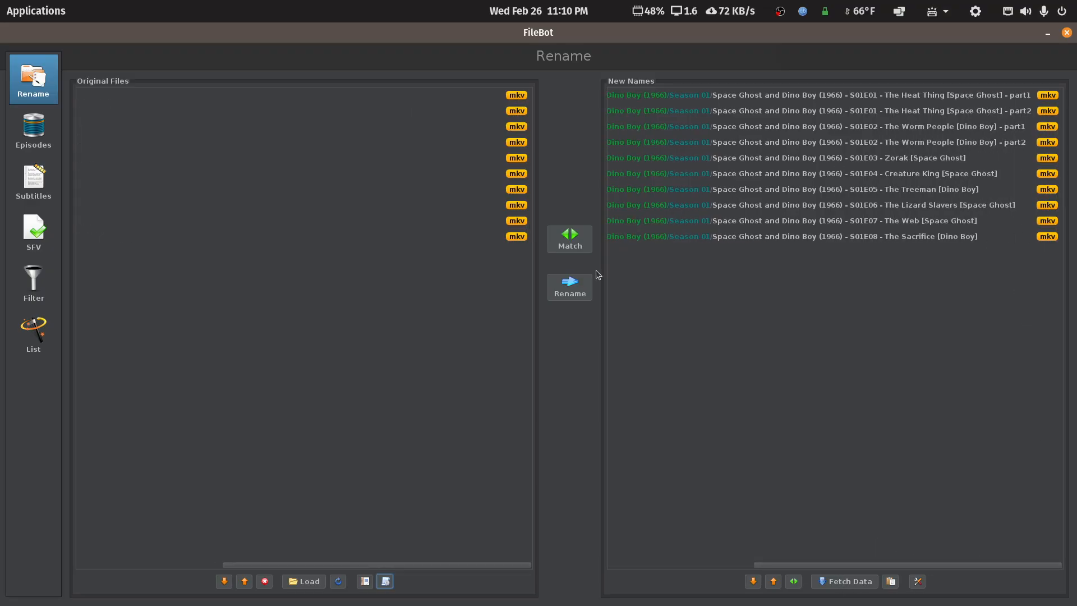
{"action": "left_click", "coordinate": [585, 285]}
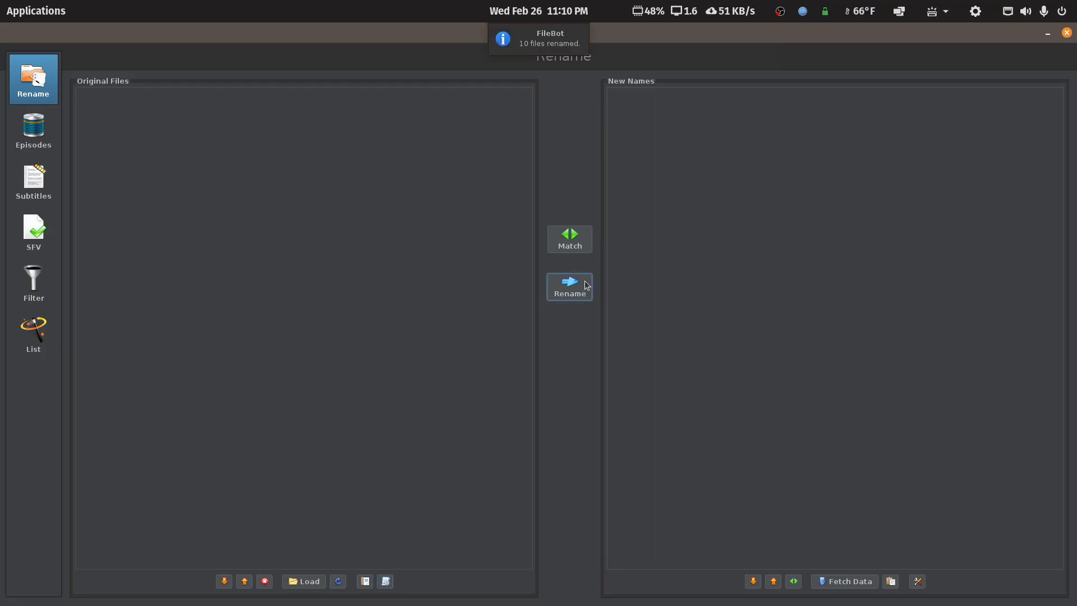
{"action": "left_click", "coordinate": [1066, 33]}
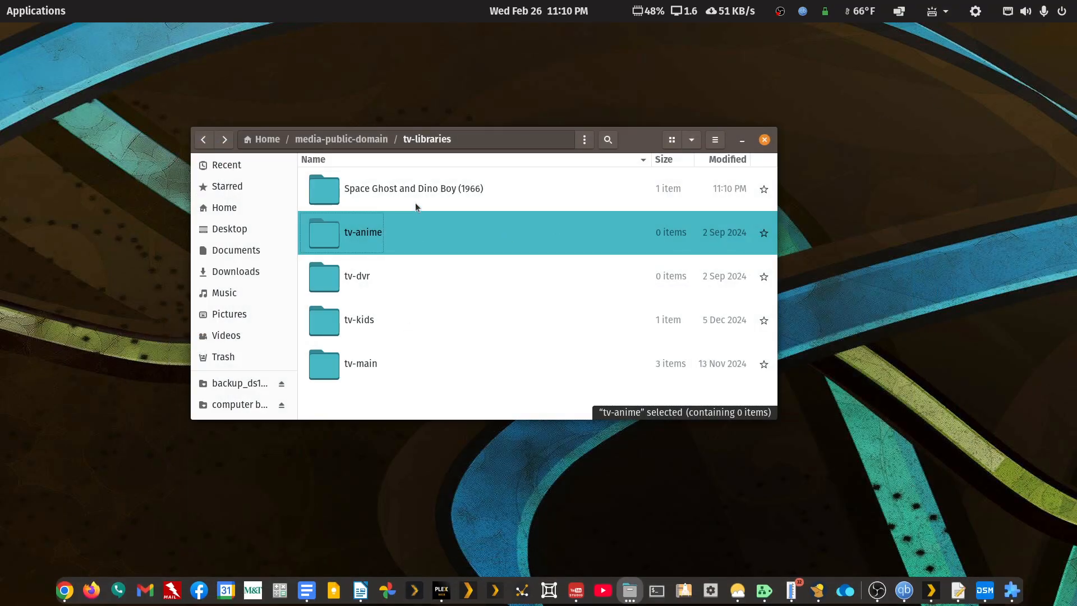
Step: Open the Season 01 folder inside Space Ghost and Dino Boy (1966) and maximize the window to read the full file names
{"action": "double_click", "coordinate": [422, 190]}
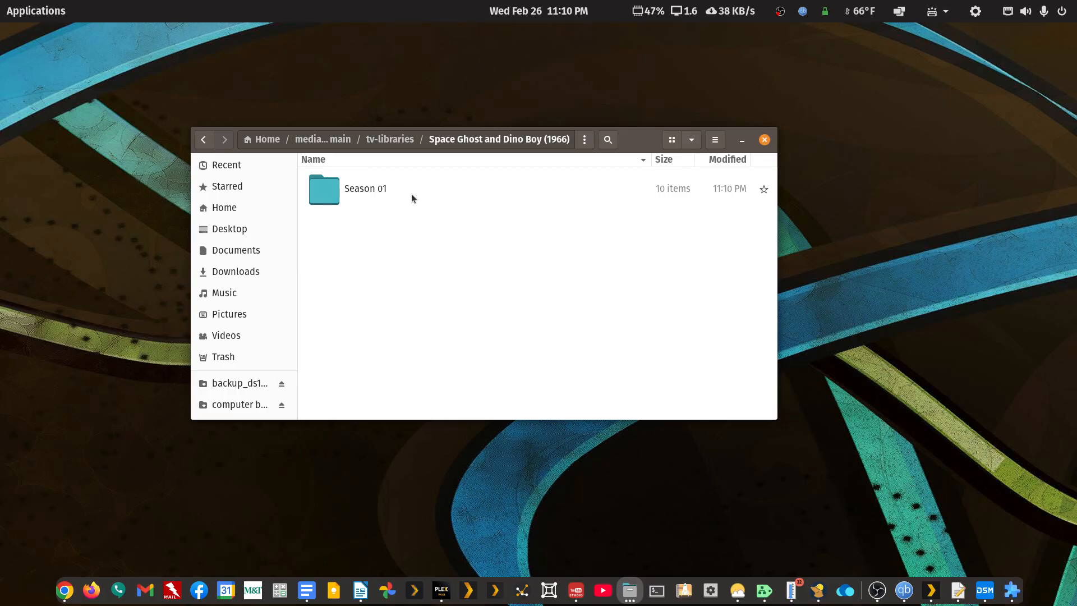
{"action": "double_click", "coordinate": [369, 189]}
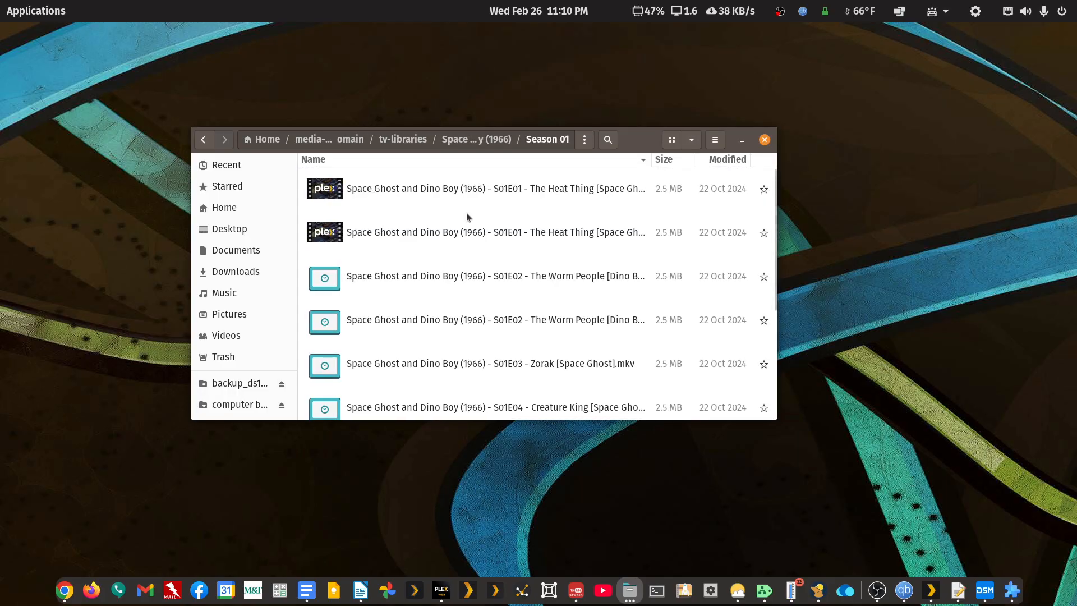
{"action": "double_click", "coordinate": [630, 141]}
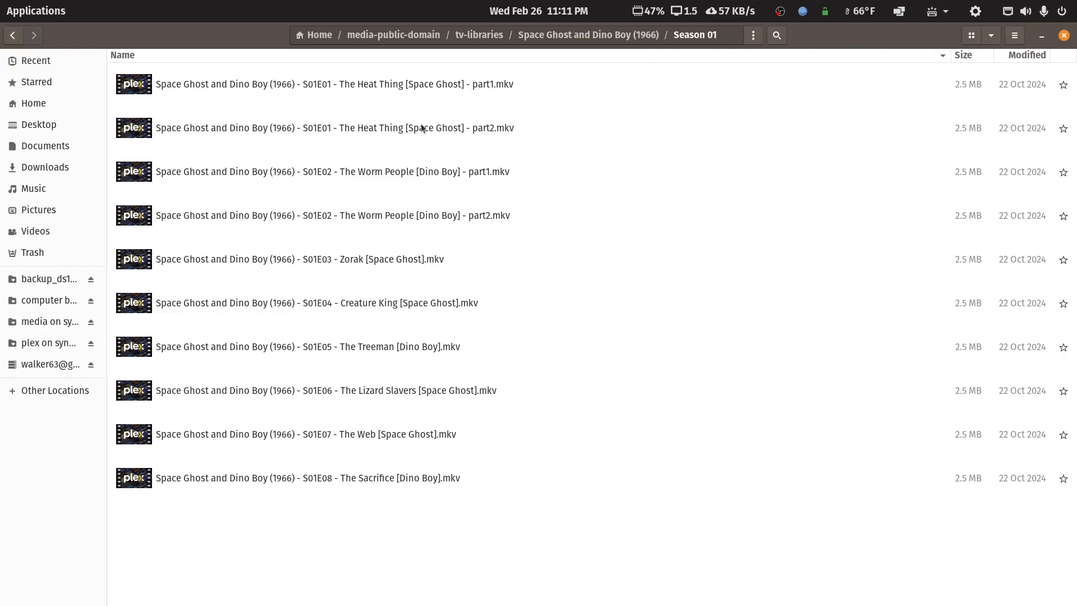
Step: Play the S01E01 part1 file in VLC to check it, and close the player and the file manager window
{"action": "double_click", "coordinate": [417, 88]}
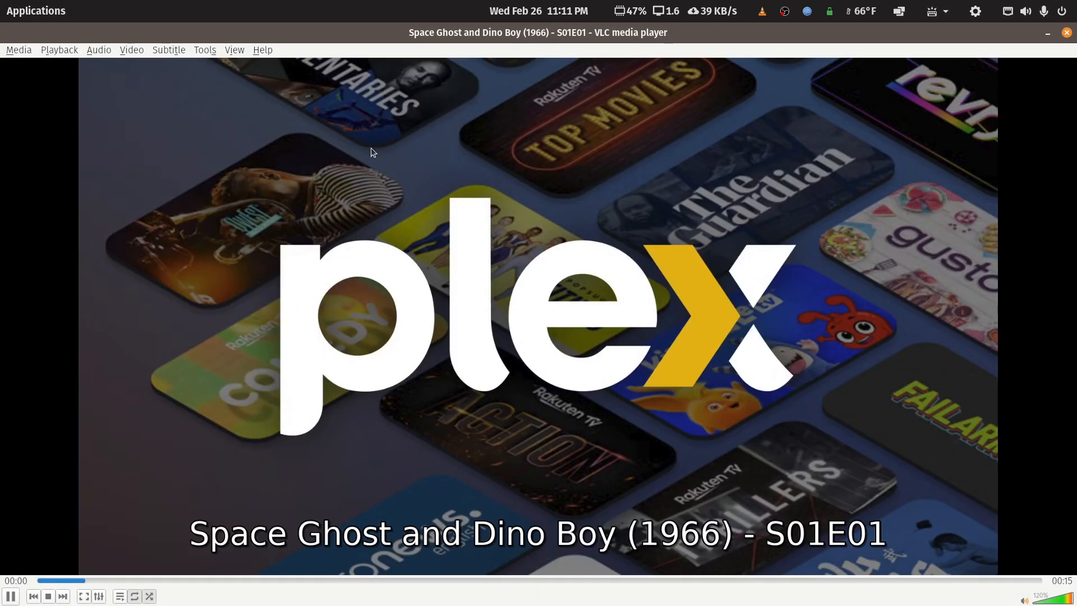
{"action": "left_click", "coordinate": [1066, 34]}
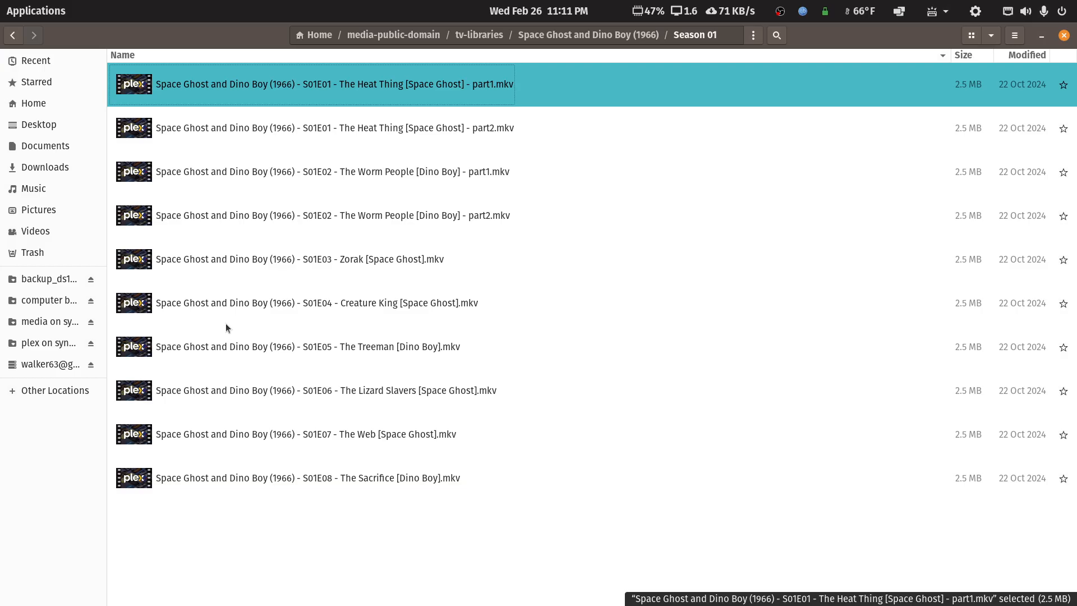
{"action": "left_click", "coordinate": [1063, 35]}
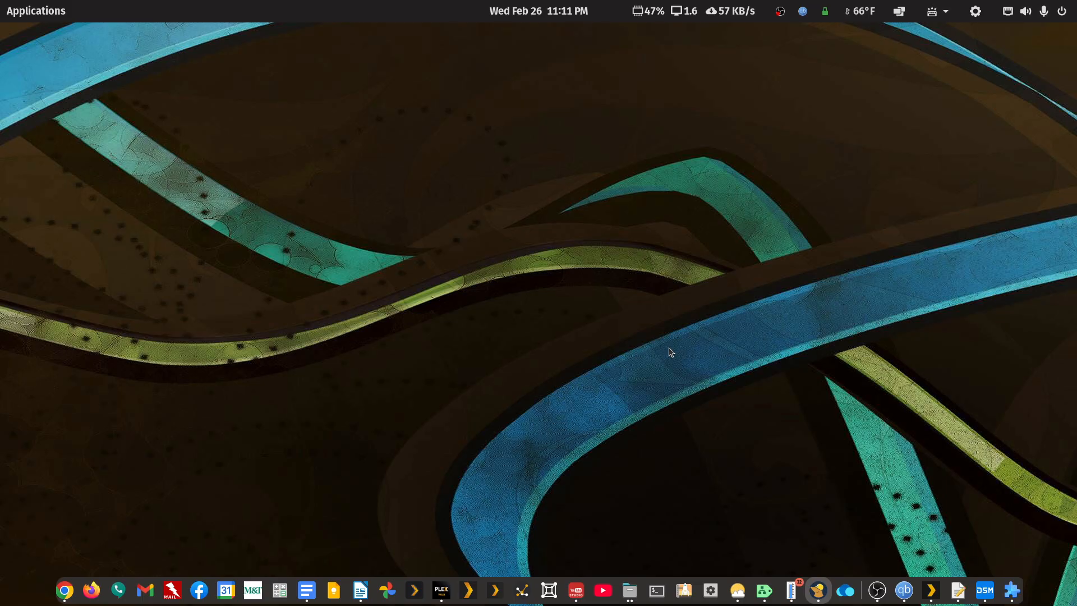